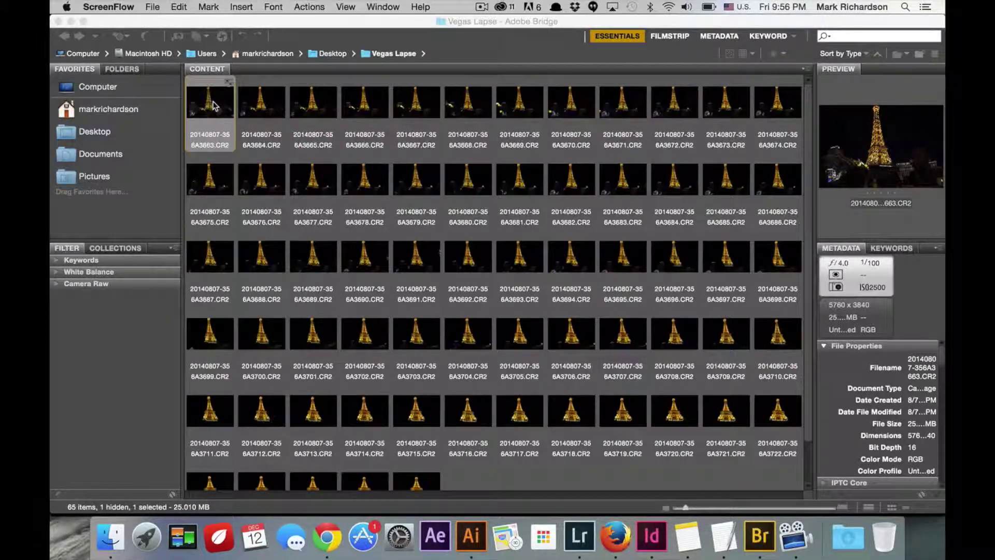
Step: Bring Adobe Bridge to the front, showing the 65 Vegas Lapse CR2 frames
{"action": "left_click", "coordinate": [210, 102]}
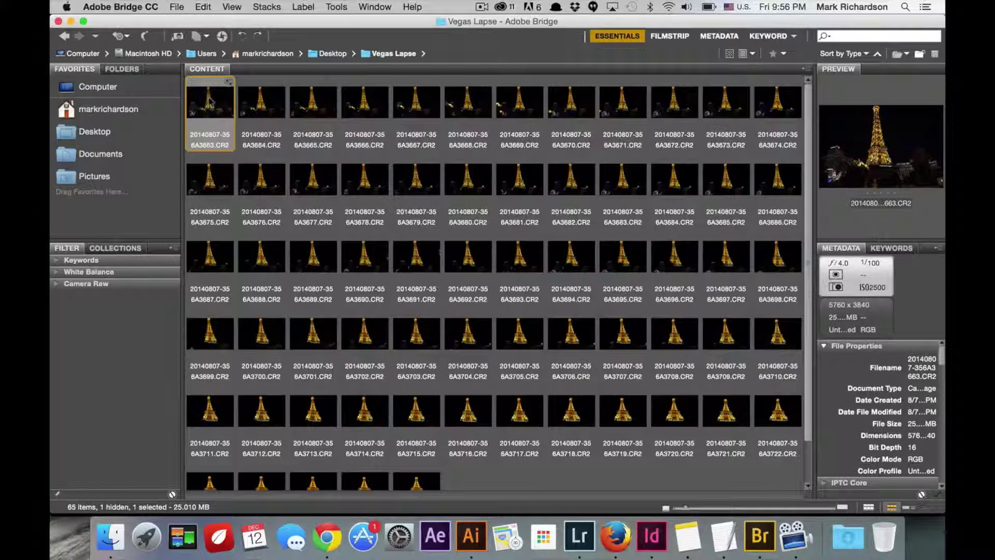
Step: Open the first frame in Camera Raw and set temperature 2500 and exposure +1.65
{"action": "right_click", "coordinate": [211, 103]}
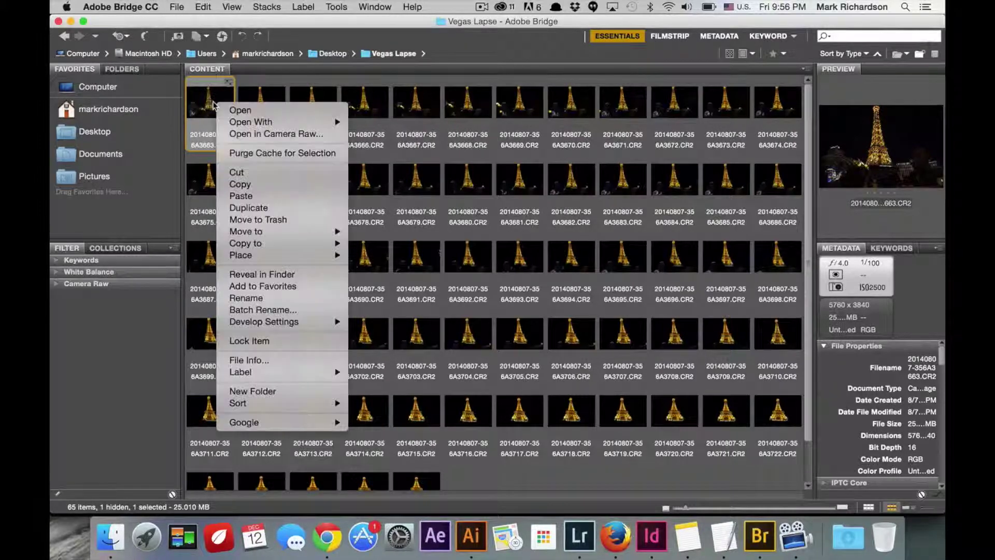
{"action": "left_click", "coordinate": [228, 132]}
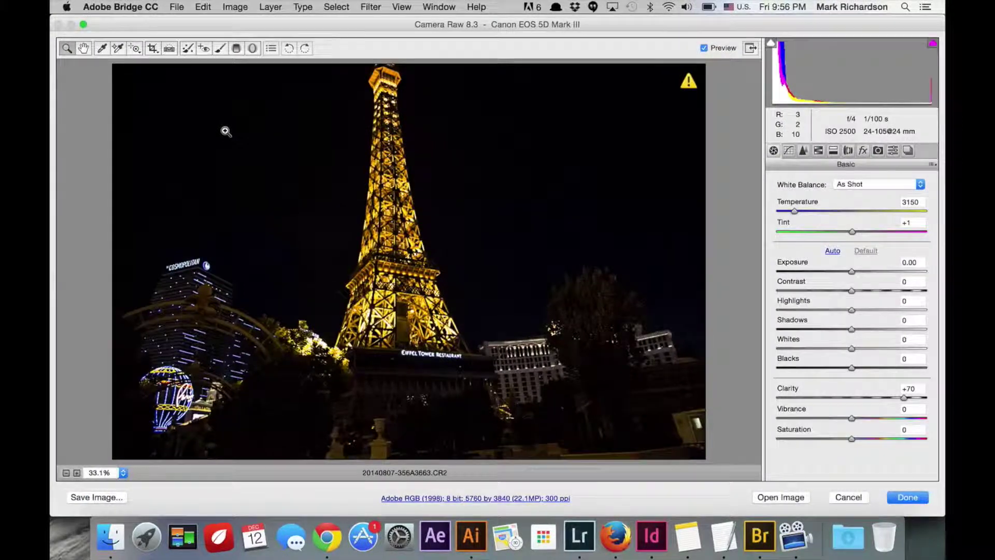
{"action": "left_click", "coordinate": [788, 210]}
{"action": "mouse_move", "coordinate": [788, 210]}
{"action": "left_mouse_down"}
{"action": "mouse_move", "coordinate": [810, 210]}
{"action": "mouse_move", "coordinate": [784, 211]}
{"action": "left_mouse_up"}
{"action": "left_click_drag", "start_coordinate": [852, 271], "coordinate": [876, 271]}
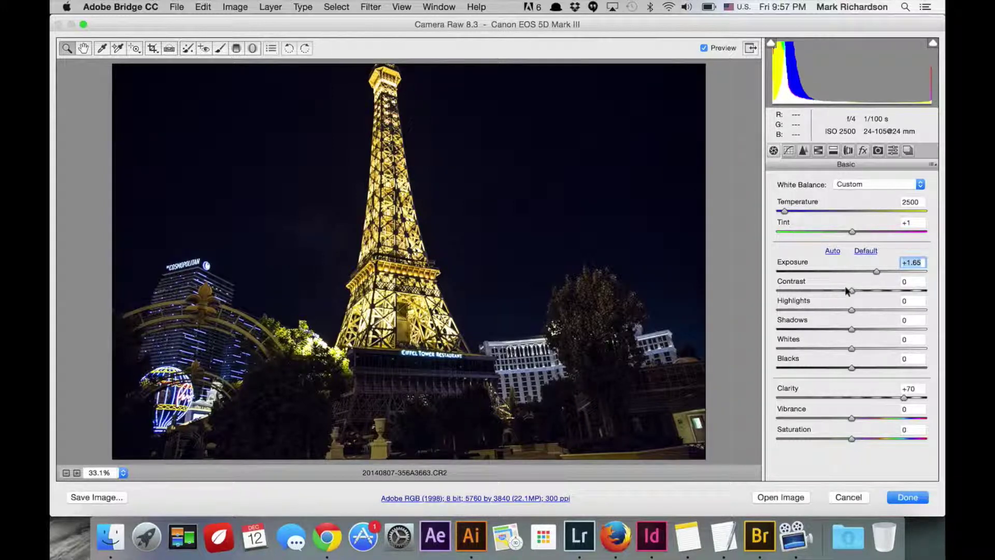
Step: Set contrast +5, shadows +52, clarity +45 and vibrance +12, then apply the edits
{"action": "left_click_drag", "start_coordinate": [847, 290], "coordinate": [851, 290]}
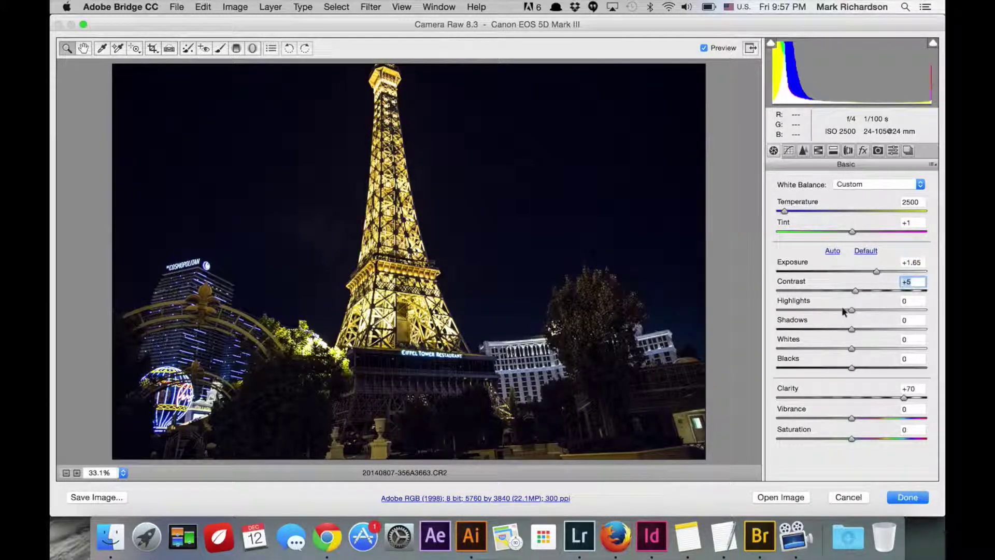
{"action": "left_click_drag", "start_coordinate": [851, 329], "coordinate": [890, 328]}
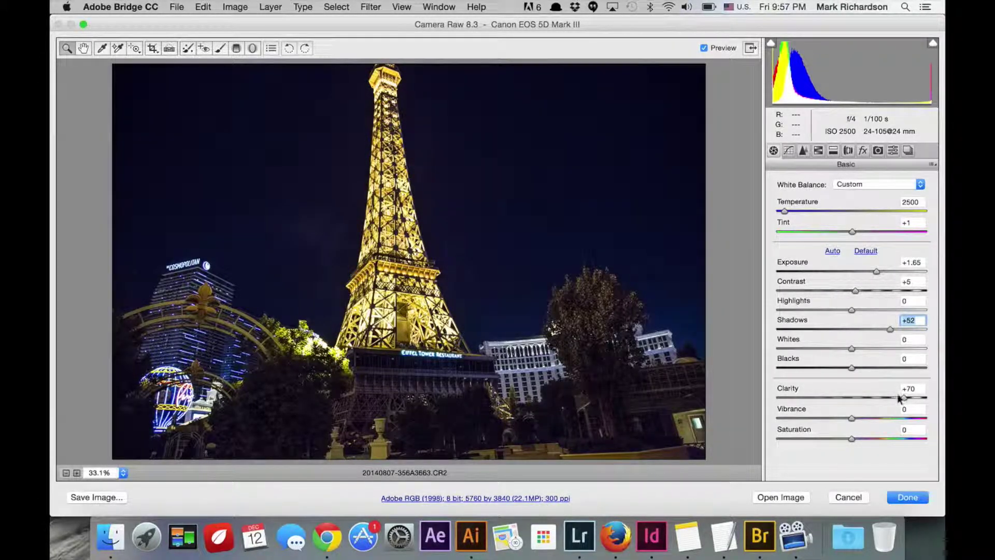
{"action": "left_click_drag", "start_coordinate": [904, 397], "coordinate": [857, 416]}
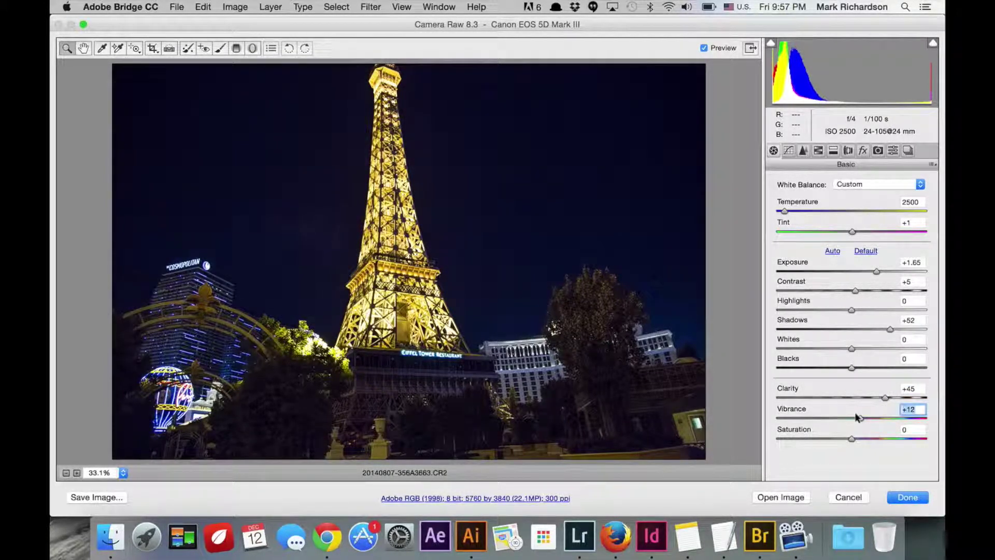
{"action": "left_click", "coordinate": [897, 496]}
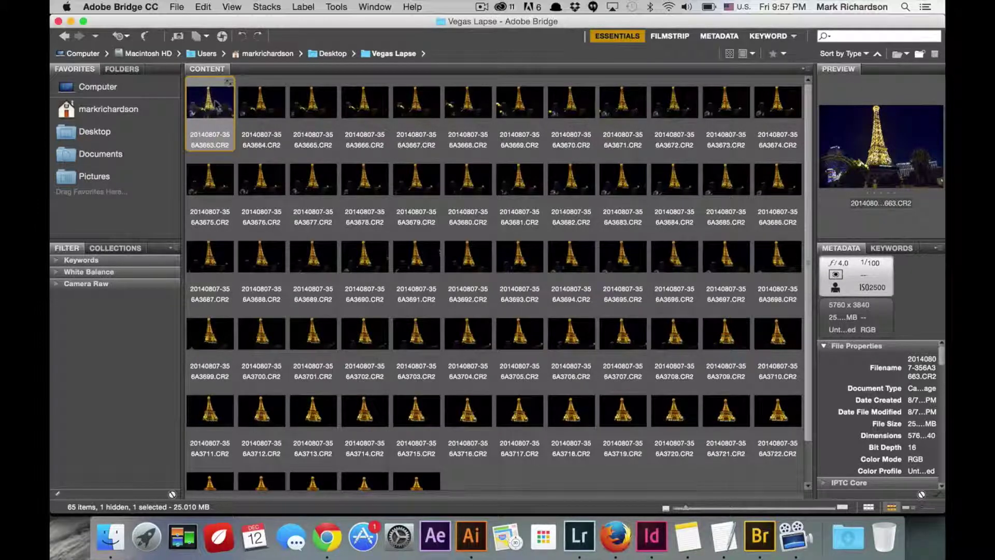
Step: Copy the first frame's Camera Raw develop settings
{"action": "right_click", "coordinate": [220, 105]}
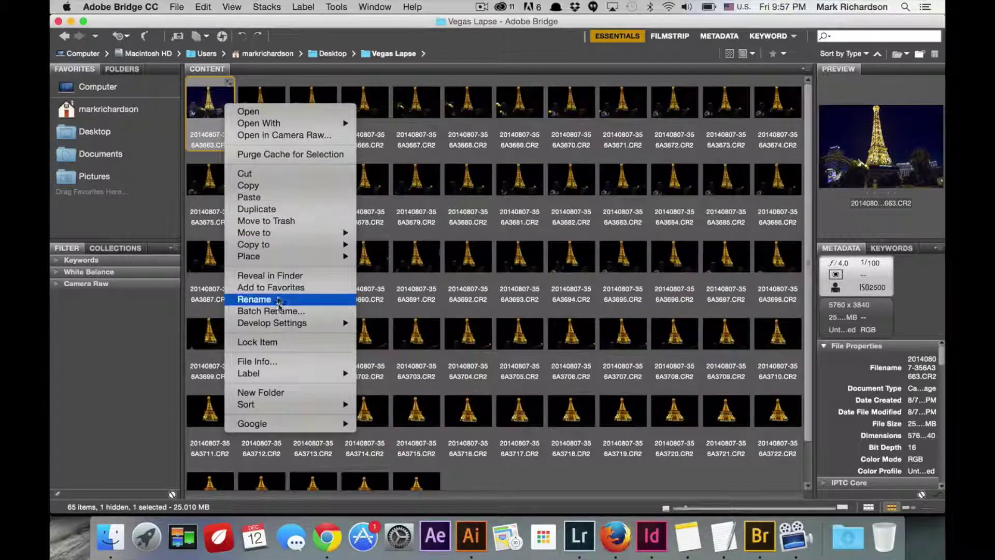
{"action": "mouse_move", "coordinate": [276, 322]}
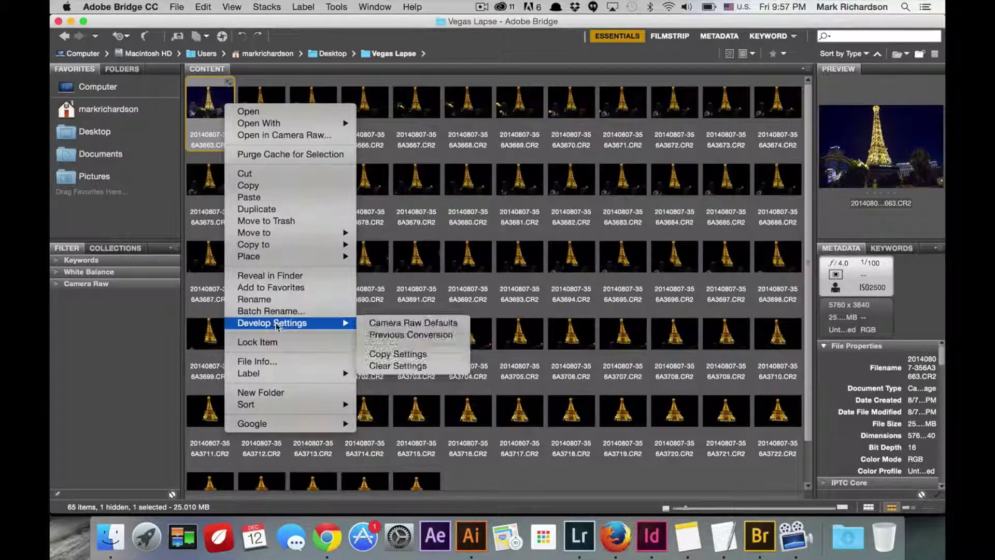
{"action": "left_click", "coordinate": [415, 355]}
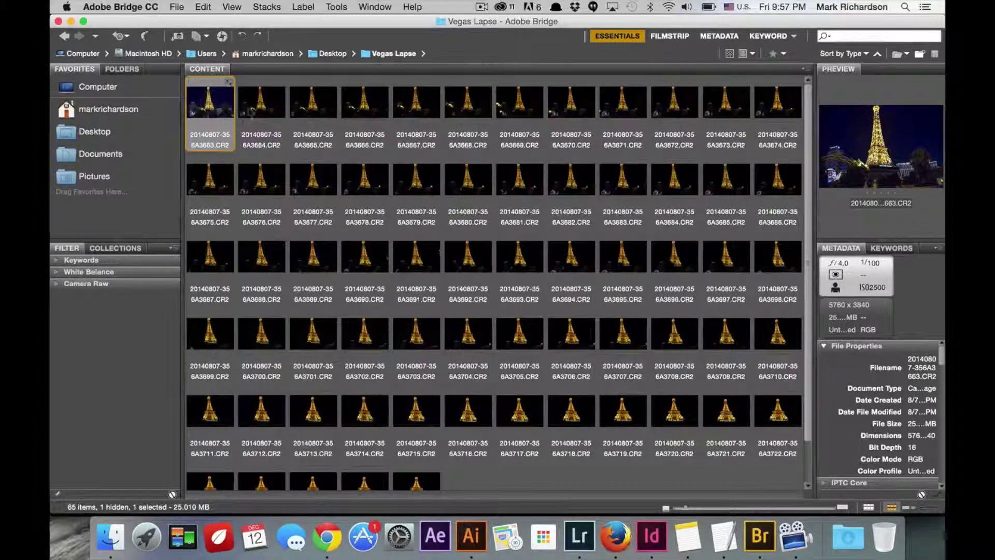
Step: Paste the copied develop settings onto frames 6A3664 through 6A3727
{"action": "left_click", "coordinate": [255, 104]}
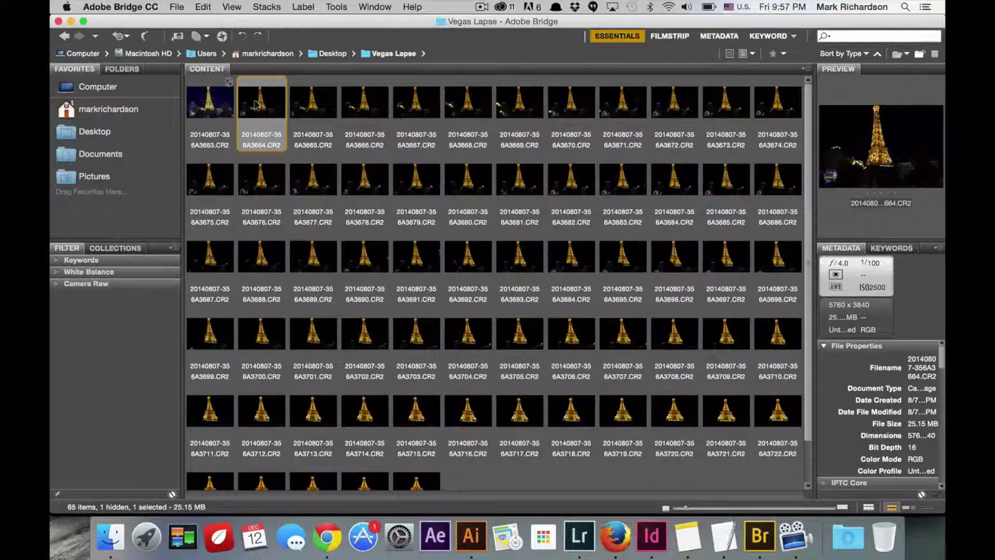
{"action": "scroll", "coordinate": [255, 104], "scroll_direction": "down", "scroll_amount": 2}
{"action": "left_click", "coordinate": [423, 440], "text": "shift"}
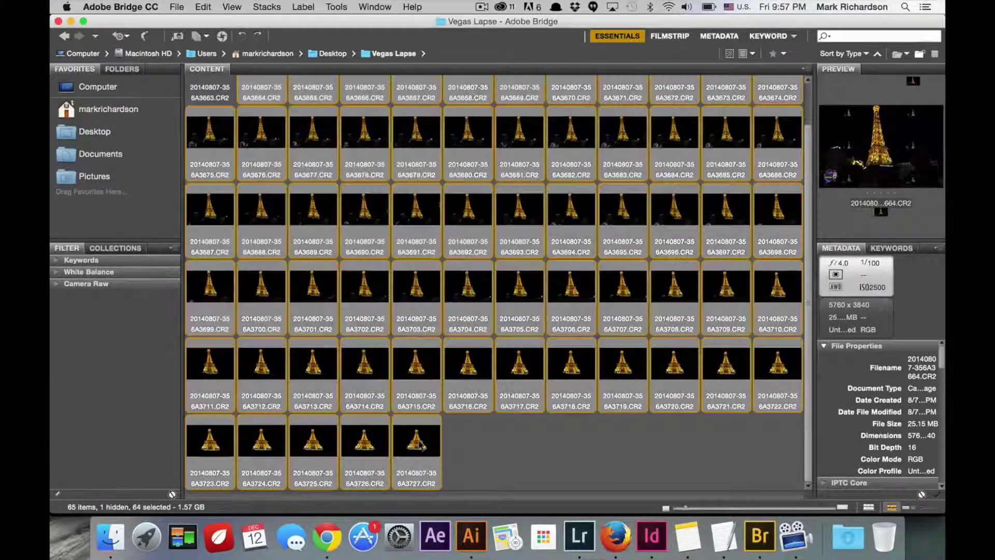
{"action": "right_click", "coordinate": [423, 449]}
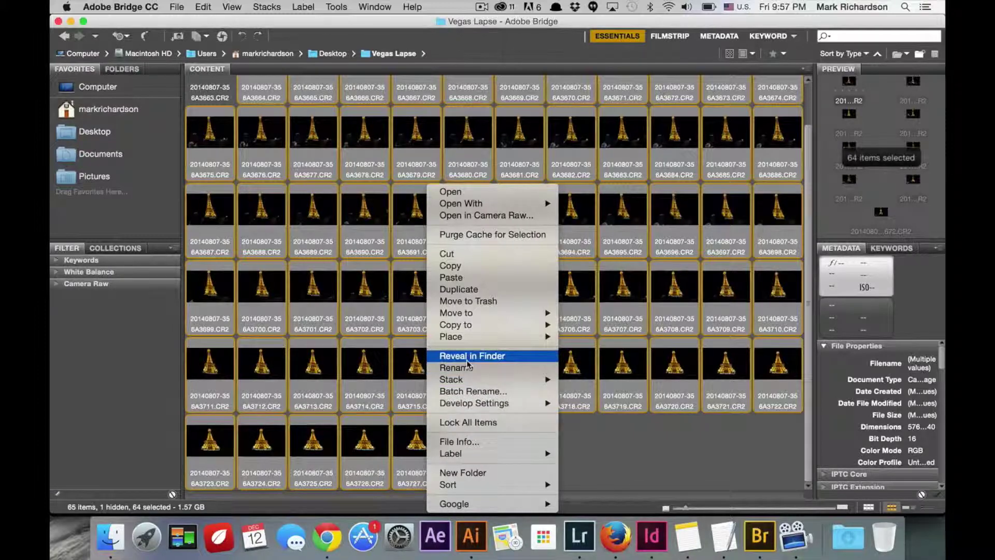
{"action": "mouse_move", "coordinate": [472, 406]}
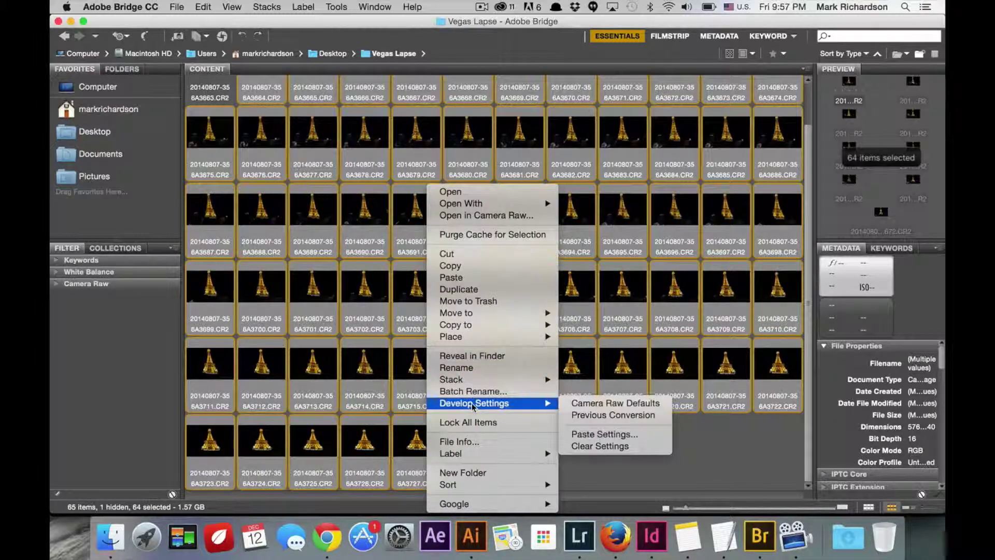
{"action": "left_click", "coordinate": [601, 434]}
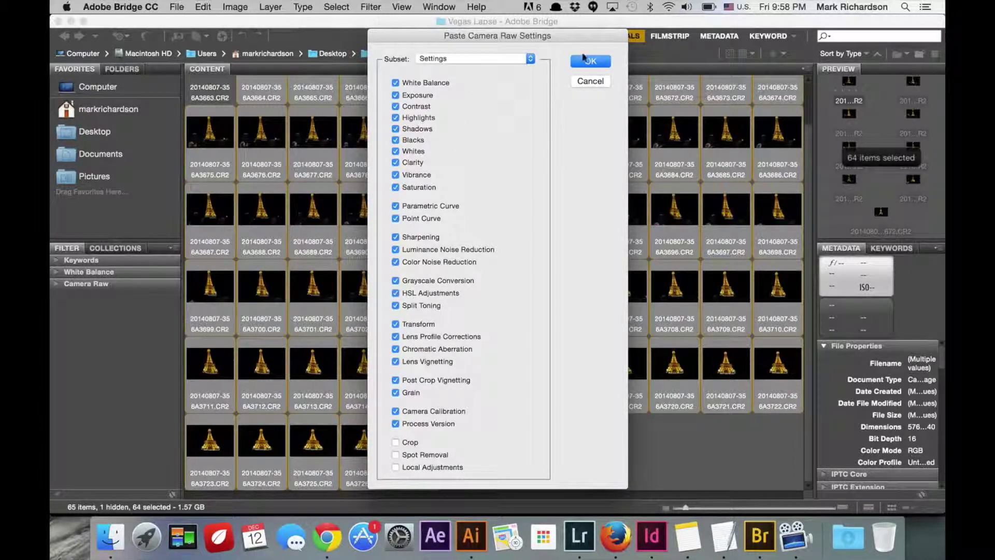
{"action": "left_click", "coordinate": [586, 60]}
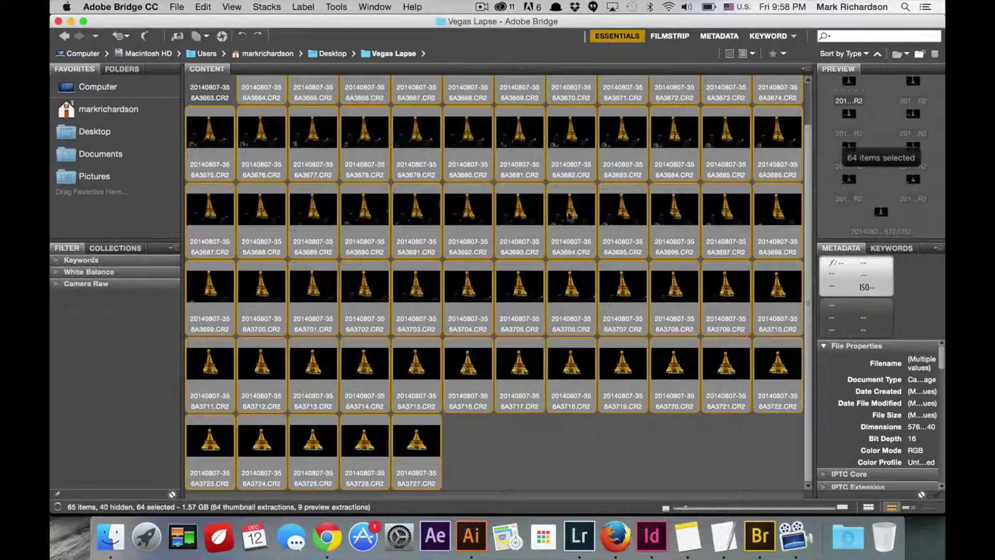
Step: Deselect all frames and launch After Effects
{"action": "scroll", "coordinate": [523, 285], "scroll_direction": "up", "scroll_amount": 2}
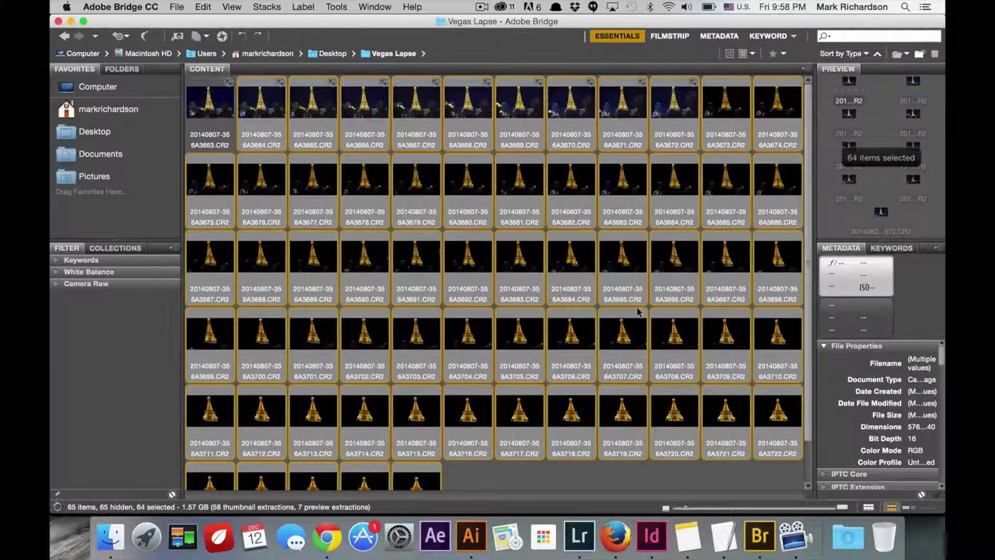
{"action": "key", "text": "super+shift+a"}
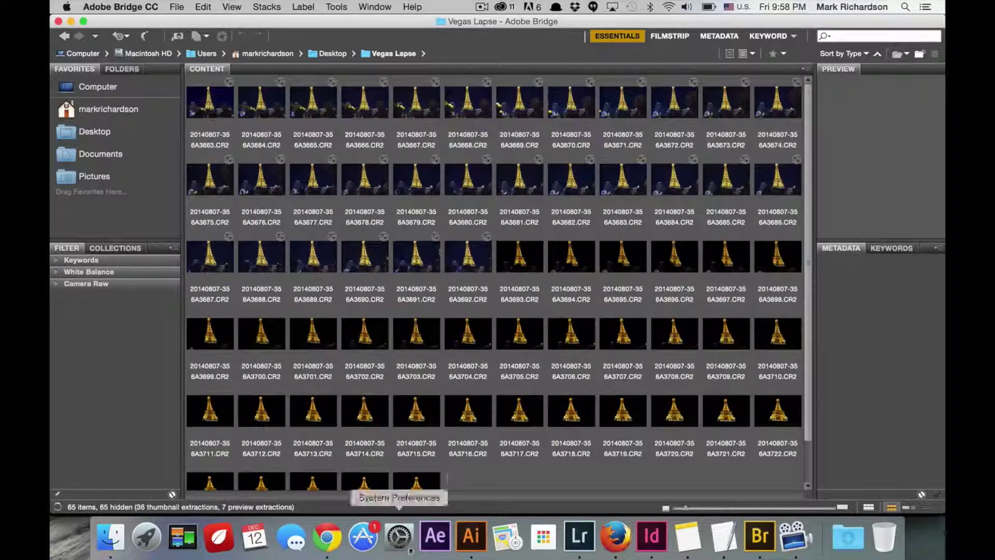
{"action": "left_click", "coordinate": [434, 529]}
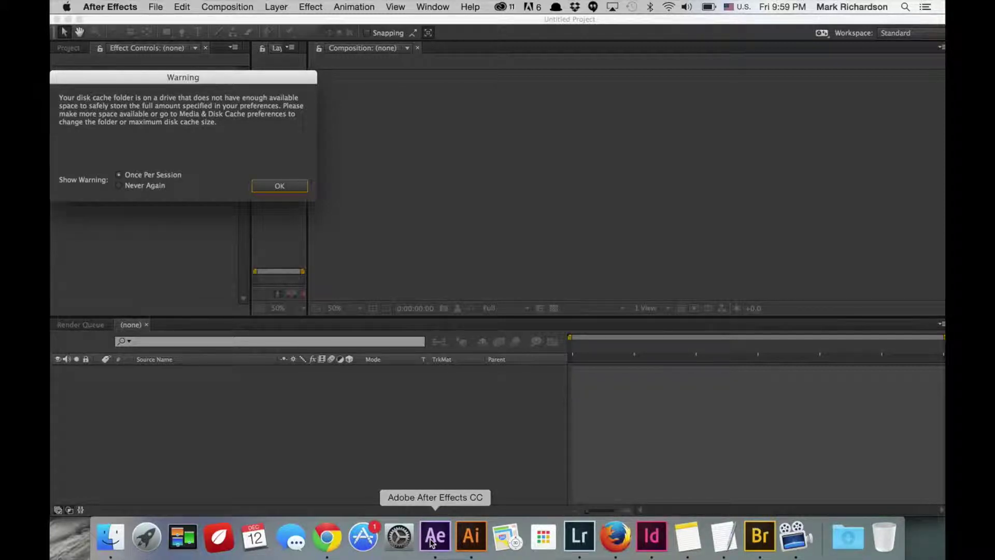
Step: Dismiss the low disk cache warning in After Effects
{"action": "key", "text": "Return"}
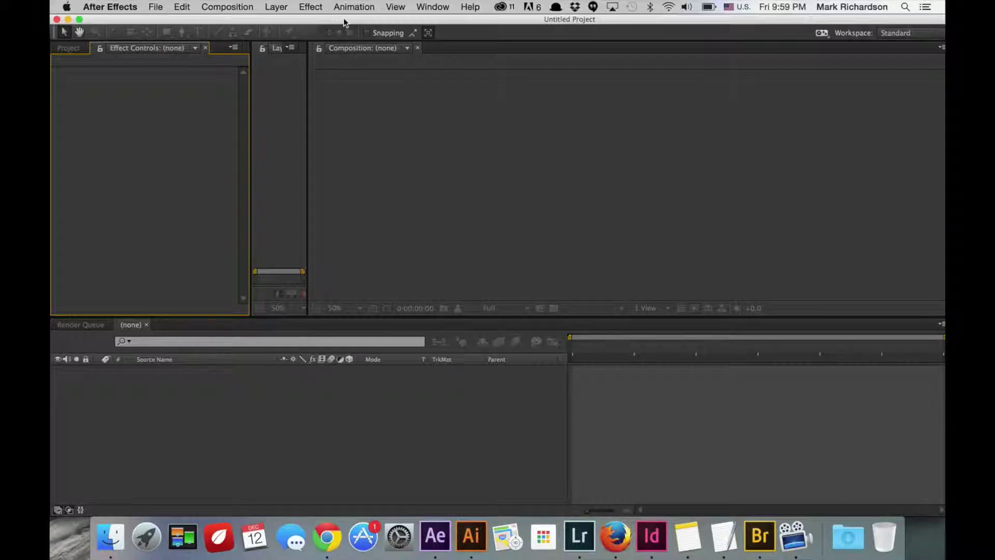
Step: Create a new HDTV 1080 composition at 1920×1080, 24 fps, named Comp 1
{"action": "left_click", "coordinate": [218, 8]}
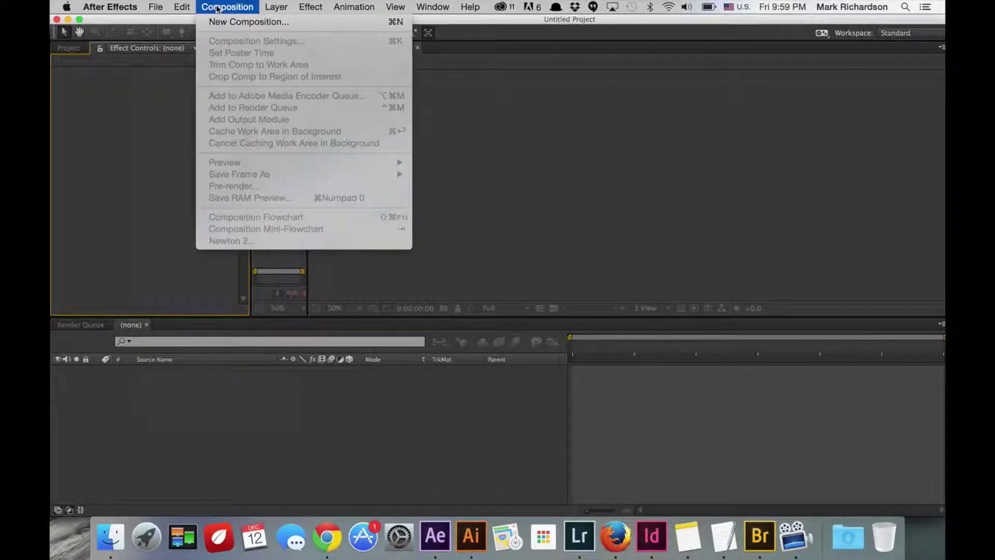
{"action": "left_click", "coordinate": [218, 21]}
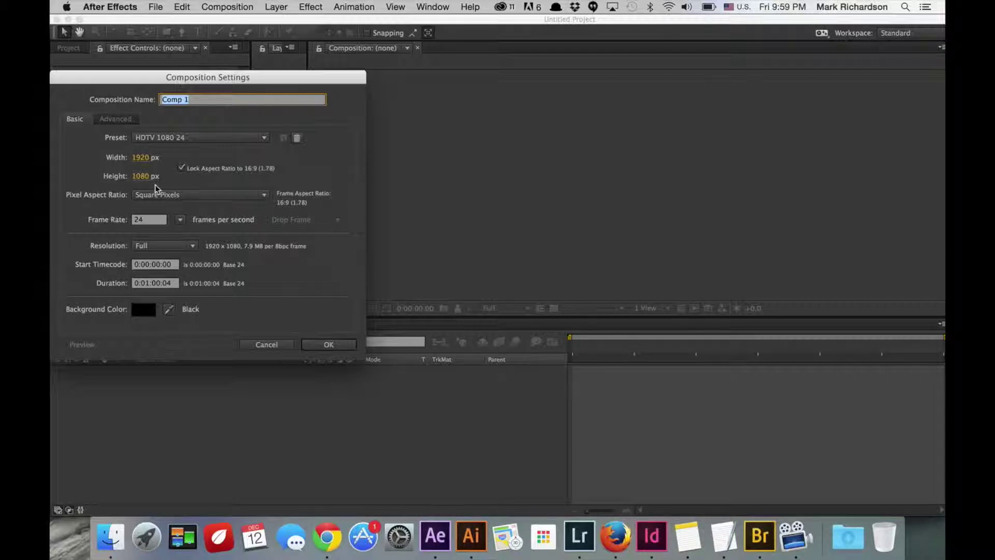
{"action": "left_click", "coordinate": [146, 221]}
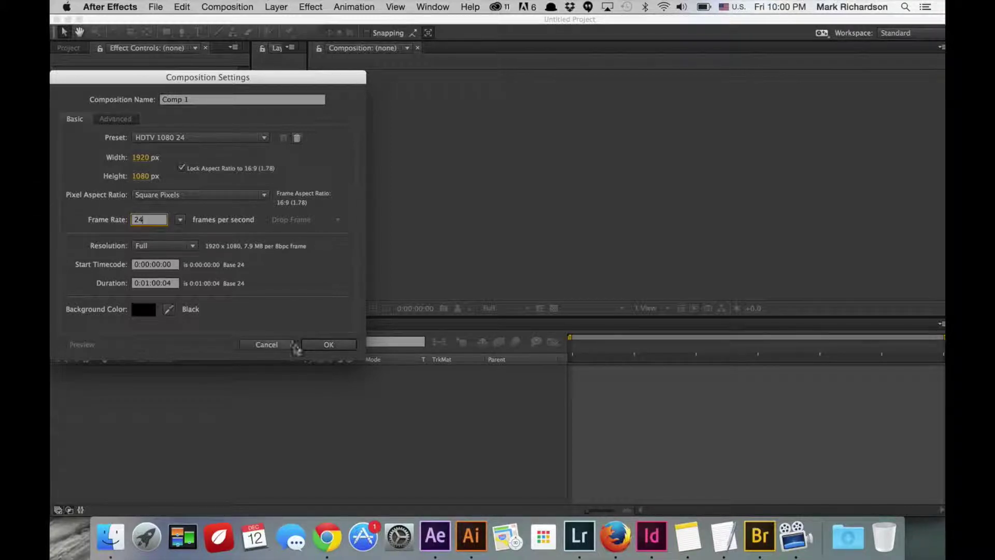
{"action": "left_click", "coordinate": [314, 344]}
{"action": "left_click", "coordinate": [155, 6]}
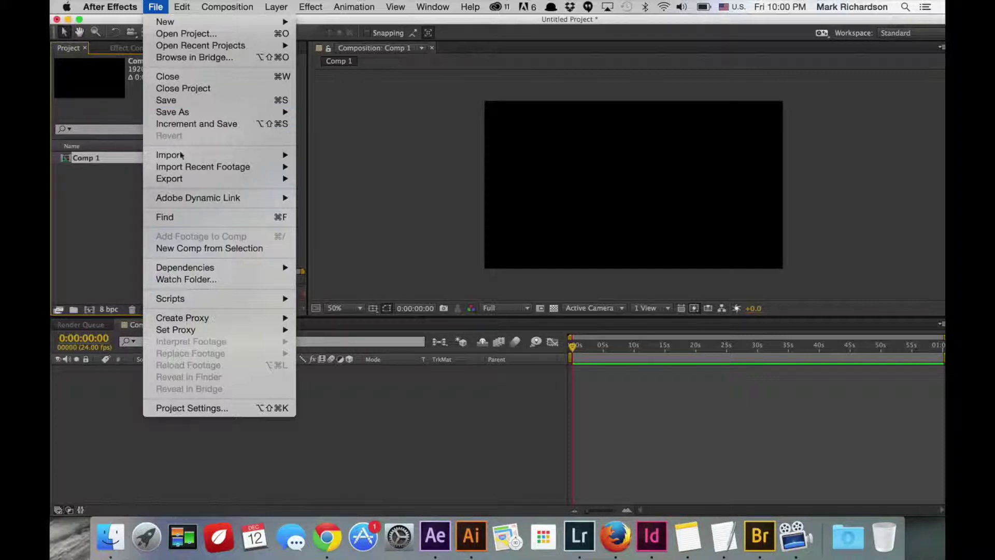
Step: Choose the first CR2 frame in Desktop > Vegas Lapse to import as a Camera Raw Sequence
{"action": "mouse_move", "coordinate": [181, 155]}
{"action": "left_click", "coordinate": [336, 156]}
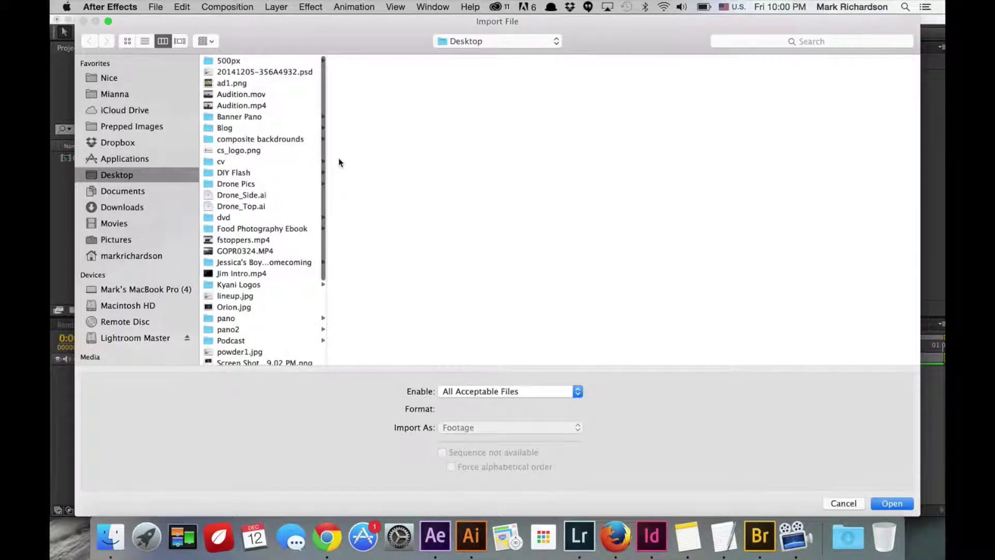
{"action": "scroll", "coordinate": [251, 155], "scroll_direction": "down", "scroll_amount": 3}
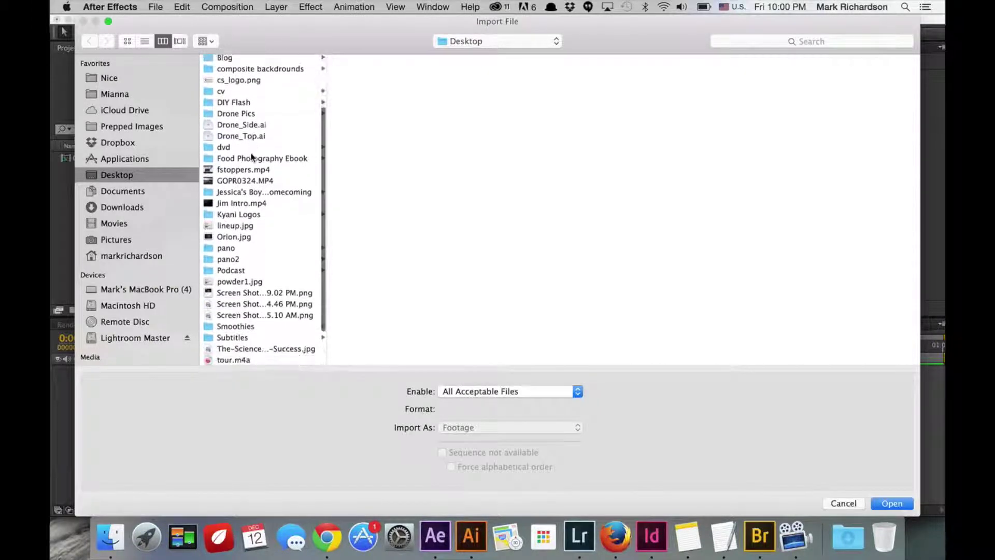
{"action": "scroll", "coordinate": [251, 154], "scroll_direction": "down", "scroll_amount": 4}
{"action": "left_click", "coordinate": [244, 348]}
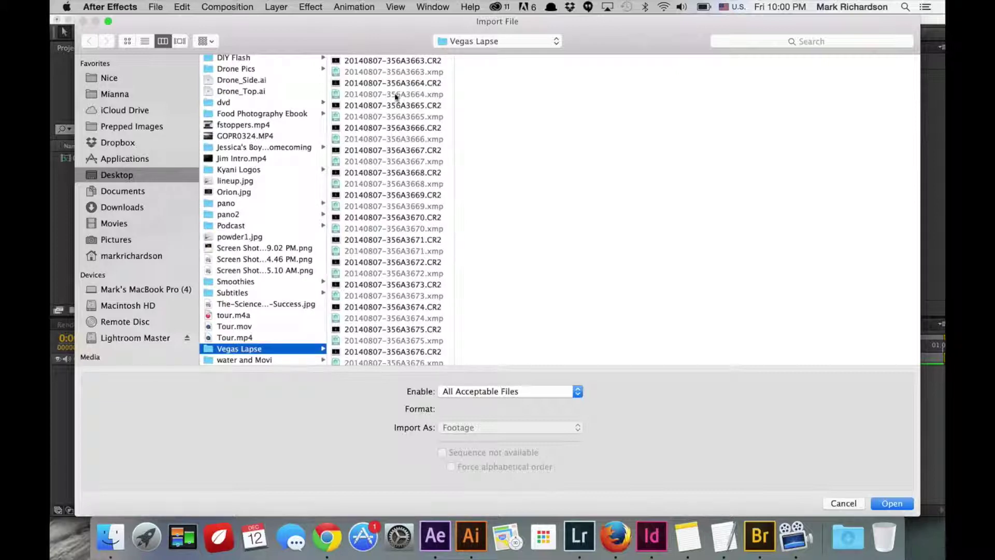
{"action": "left_click", "coordinate": [407, 61]}
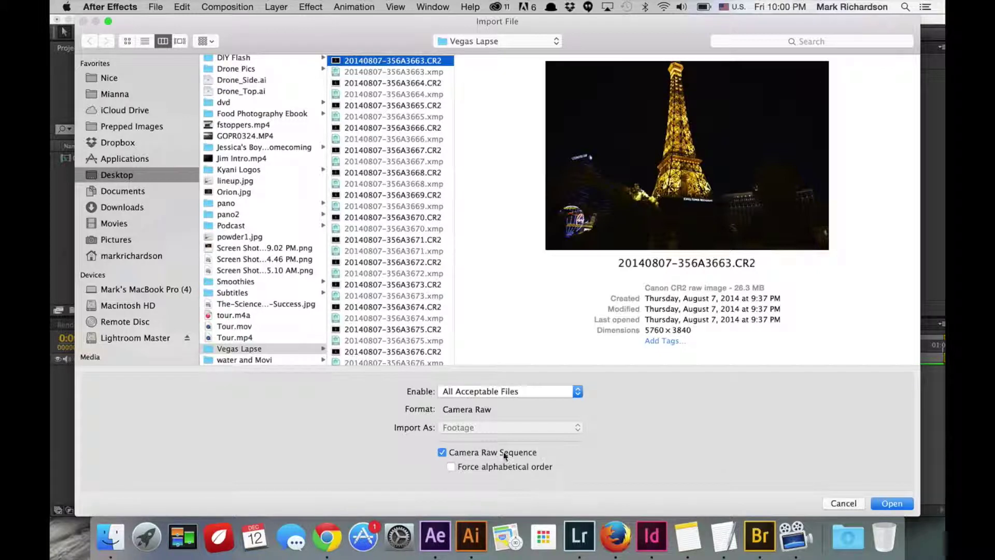
Step: Accept the Camera Raw 8.3 settings to import frames 3663–3727 as one sequence
{"action": "left_click", "coordinate": [886, 501]}
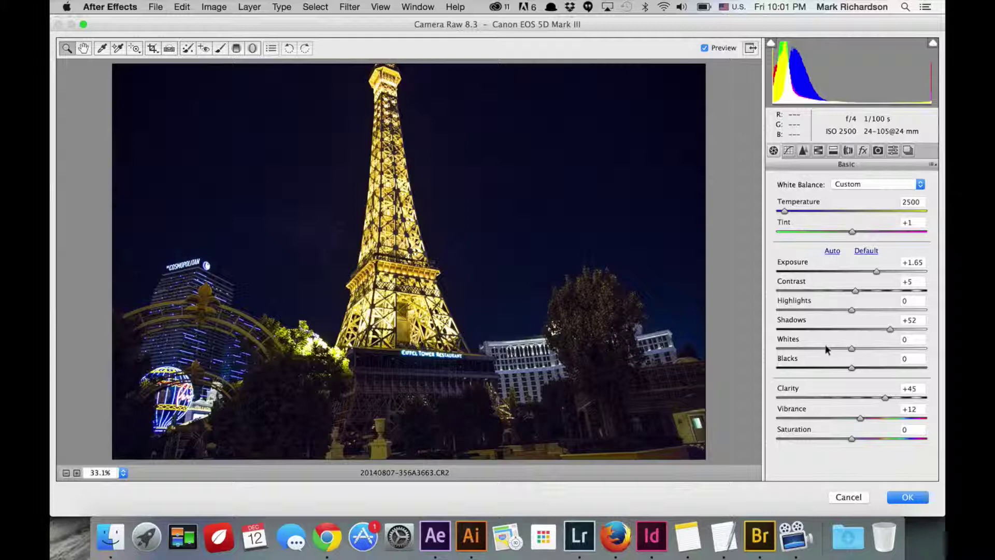
{"action": "left_click", "coordinate": [907, 497]}
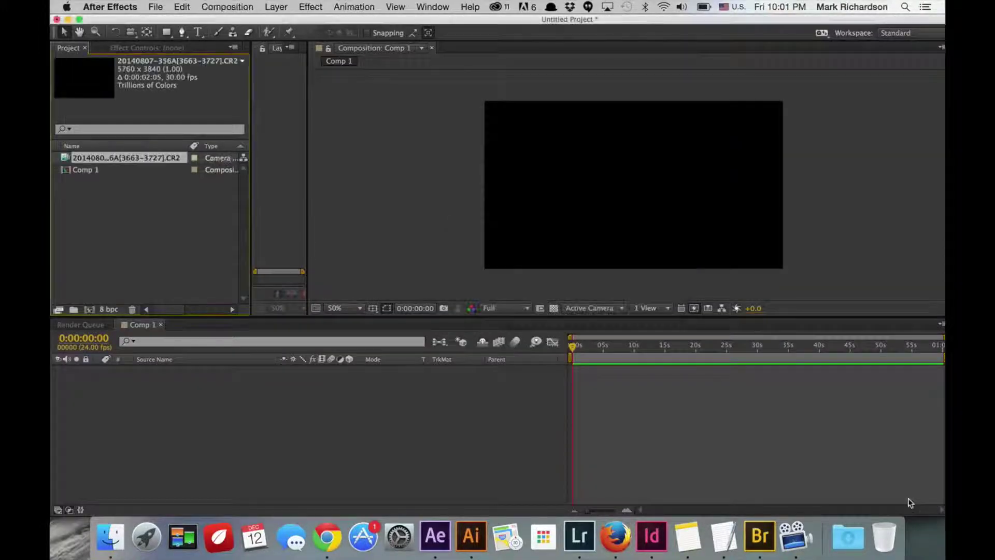
Step: Interpret the CR2 footage at 24 fps instead of 30
{"action": "right_click", "coordinate": [111, 157]}
{"action": "mouse_move", "coordinate": [212, 239]}
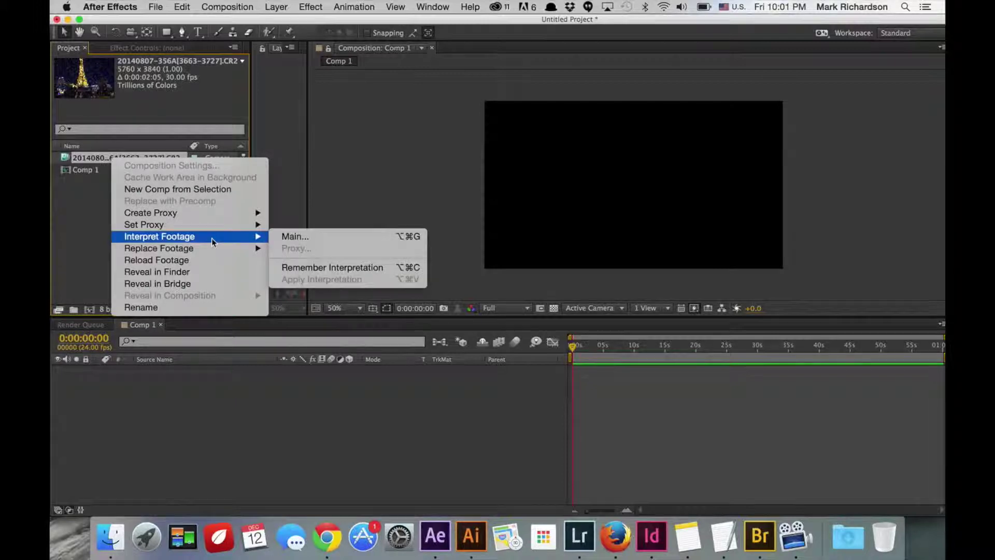
{"action": "left_click", "coordinate": [296, 235]}
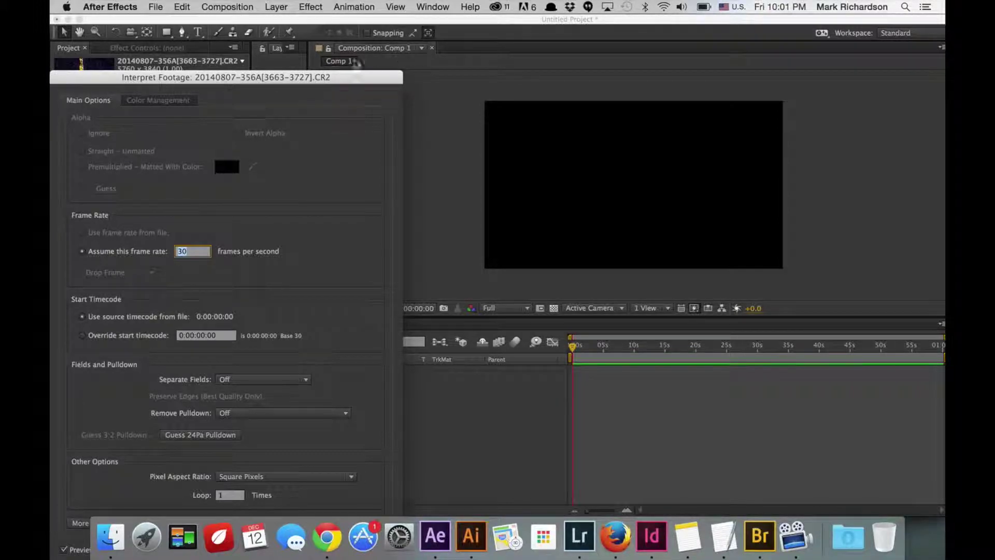
{"action": "left_click_drag", "start_coordinate": [309, 84], "coordinate": [386, 31]}
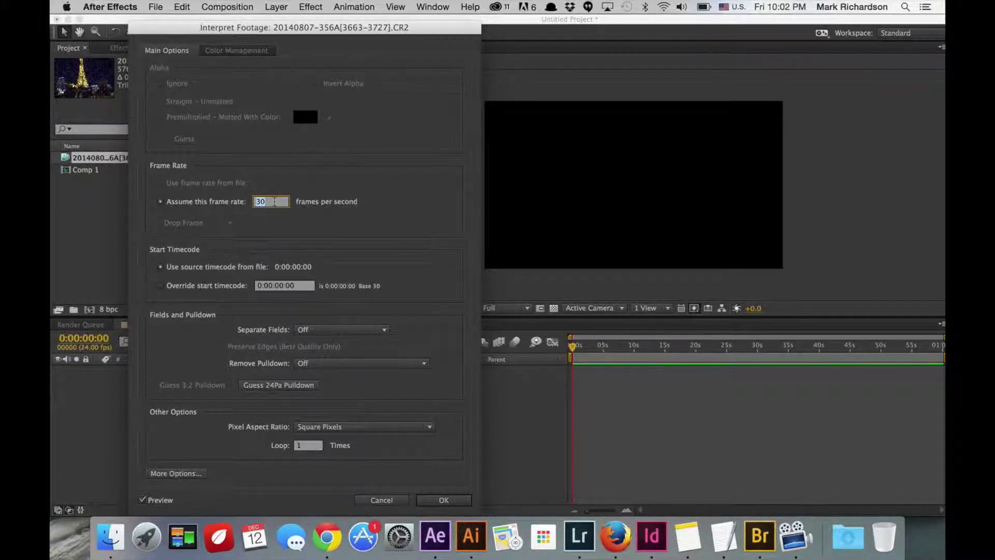
{"action": "type", "text": "24"}
{"action": "left_click", "coordinate": [432, 499]}
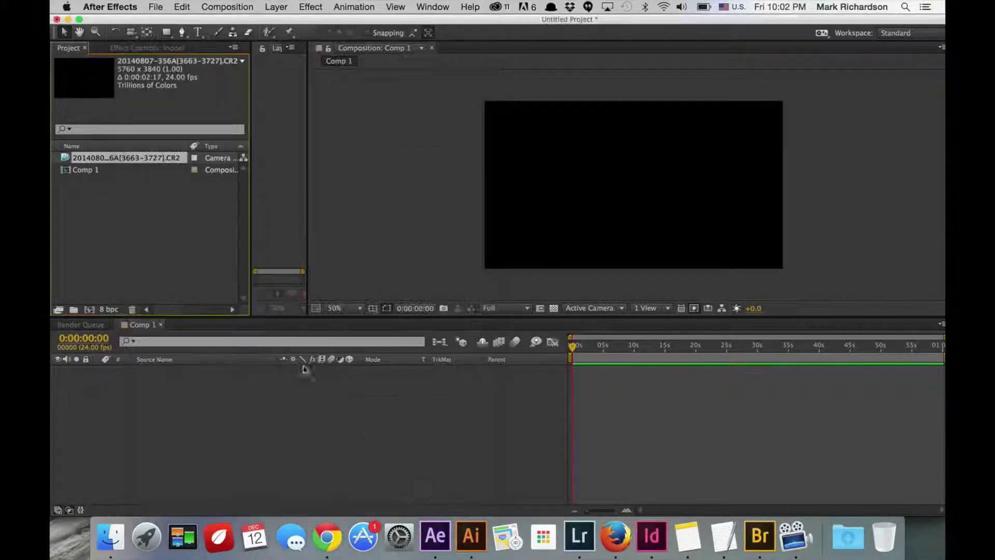
Step: Drag the CR2 sequence into Comp 1 as a layer and select it
{"action": "left_click", "coordinate": [120, 157]}
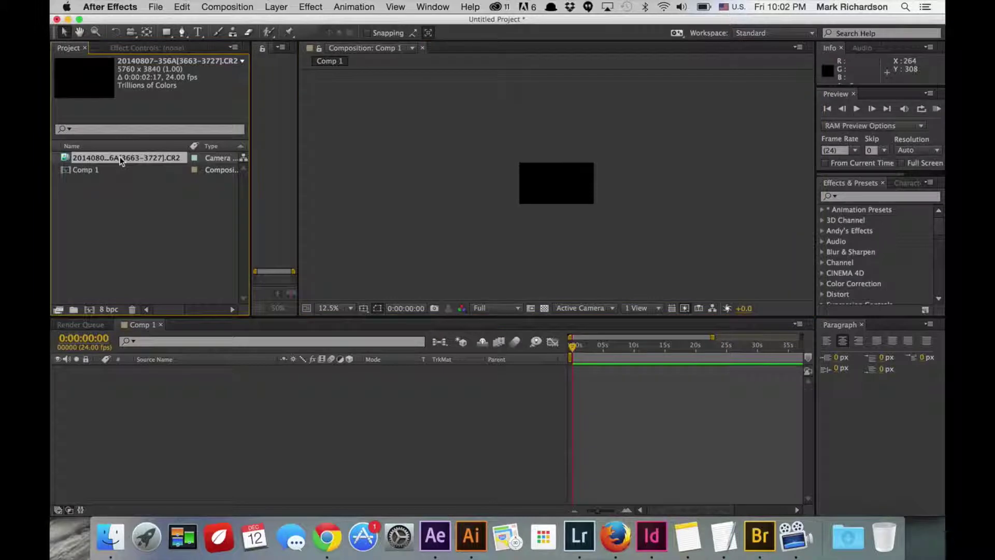
{"action": "left_click_drag", "start_coordinate": [119, 157], "coordinate": [553, 183]}
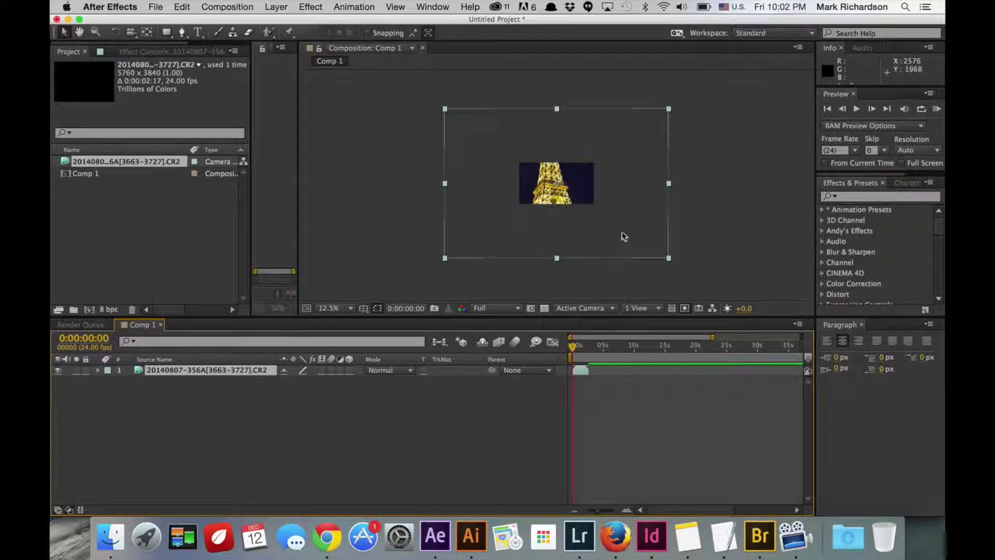
{"action": "left_click", "coordinate": [665, 109]}
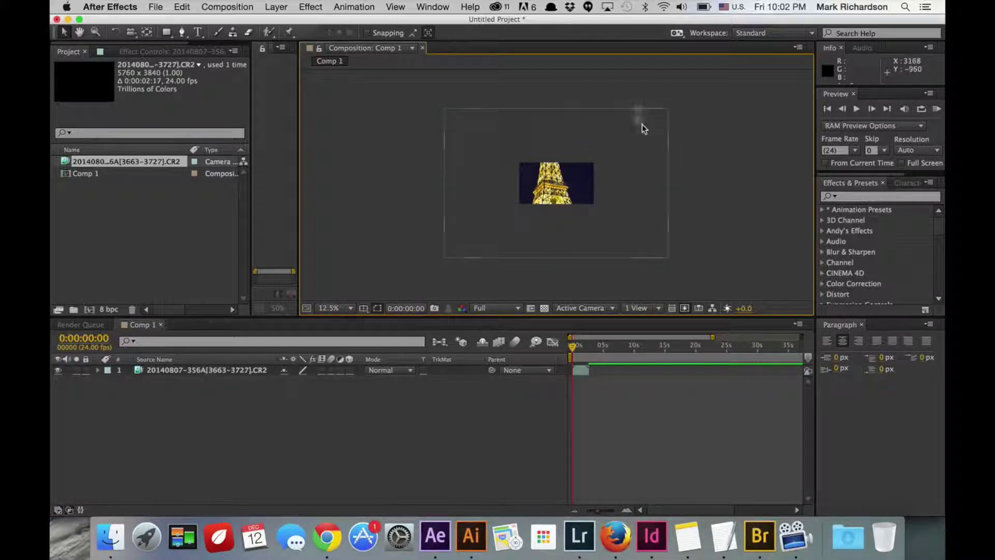
{"action": "left_click", "coordinate": [650, 124]}
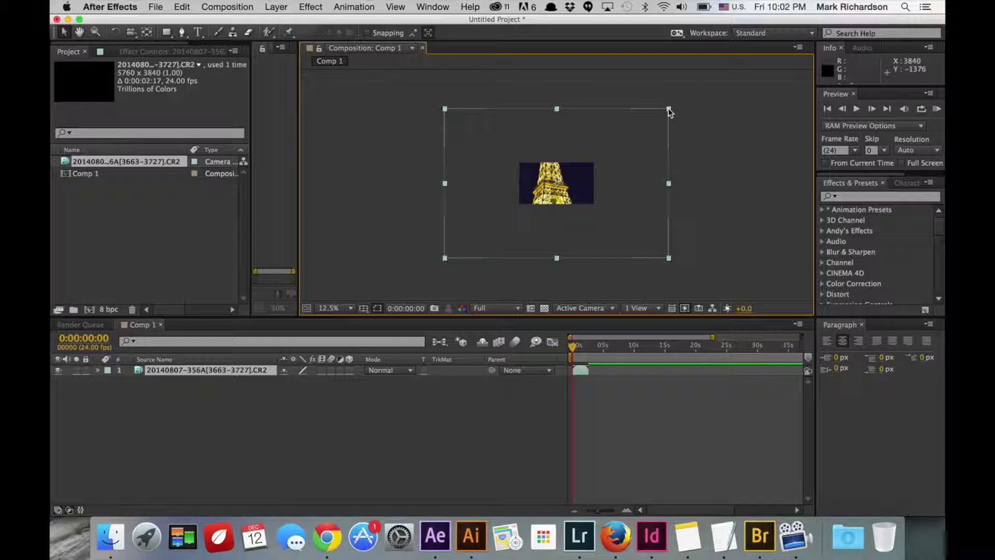
Step: Scale the layer to fit the frame, zoom to 50% and nudge it slightly lower
{"action": "left_click_drag", "start_coordinate": [668, 108], "coordinate": [608, 157]}
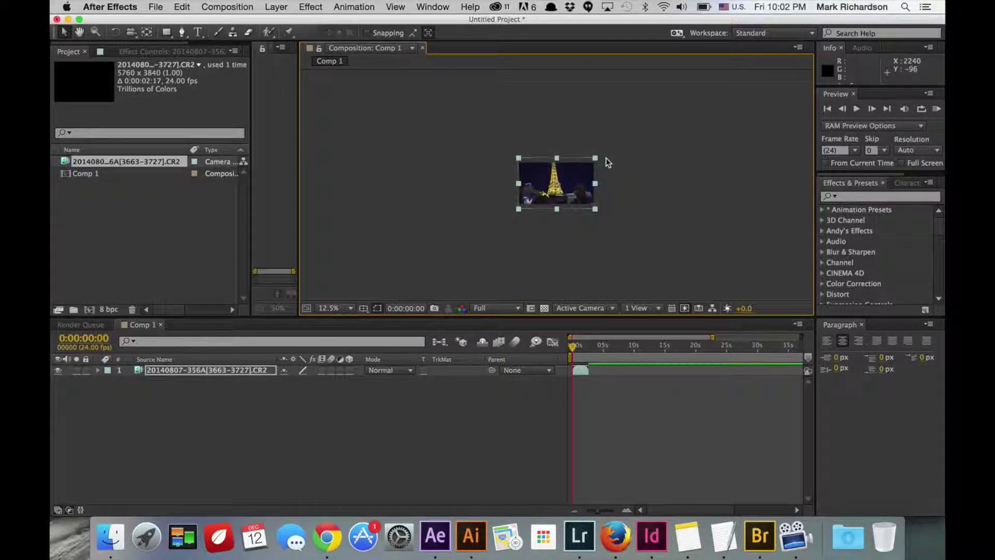
{"action": "key", "text": "period"}
{"action": "key", "text": "period"}
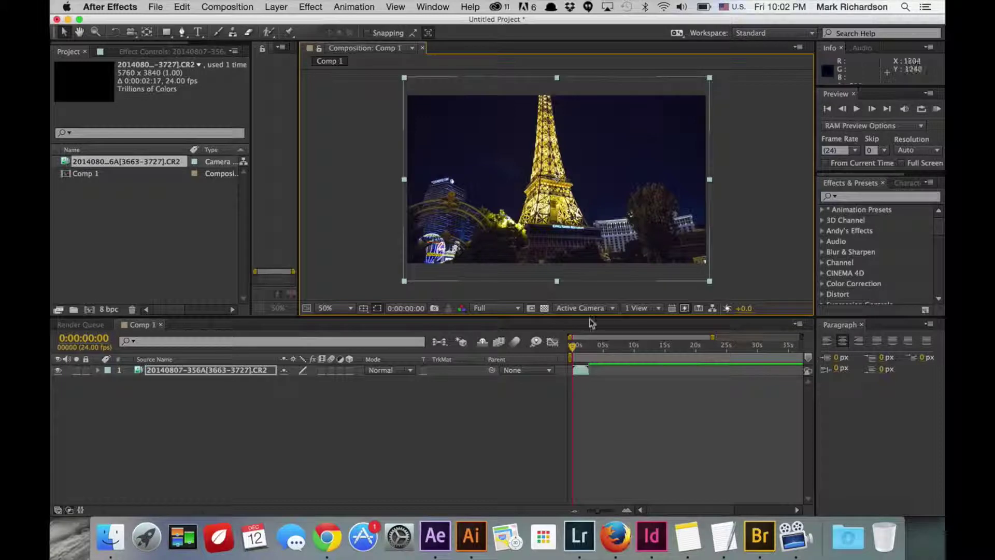
{"action": "left_click", "coordinate": [580, 345]}
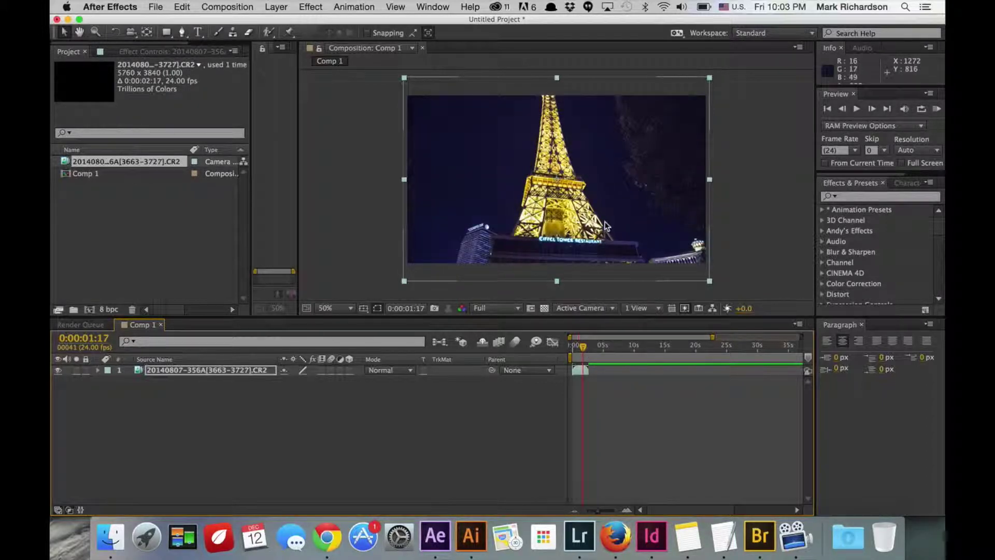
{"action": "left_click_drag", "start_coordinate": [608, 196], "coordinate": [609, 209]}
{"action": "left_click", "coordinate": [577, 347]}
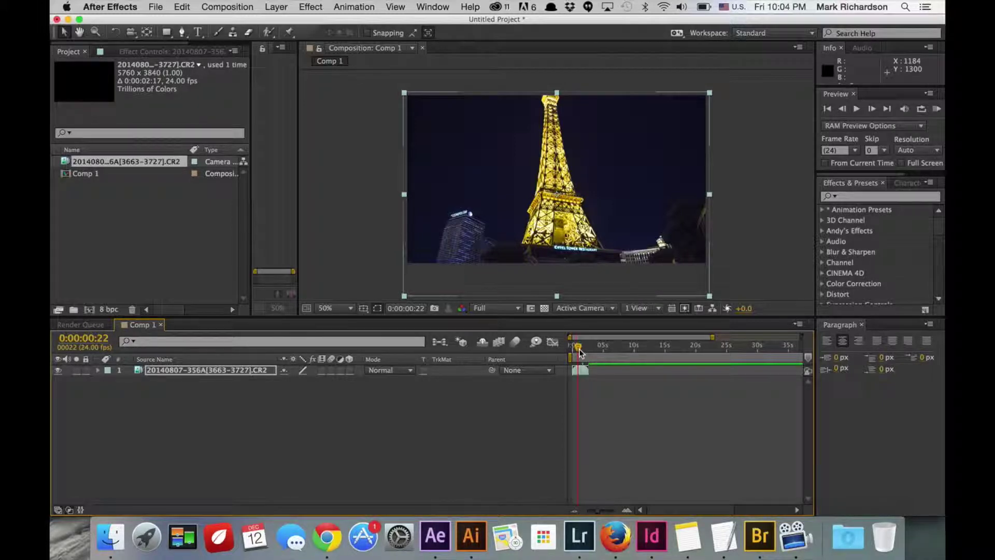
Step: Find and apply Warp Stabilizer VFX to the tower photo layer
{"action": "left_click", "coordinate": [470, 6]}
{"action": "type", "text": "warp"}
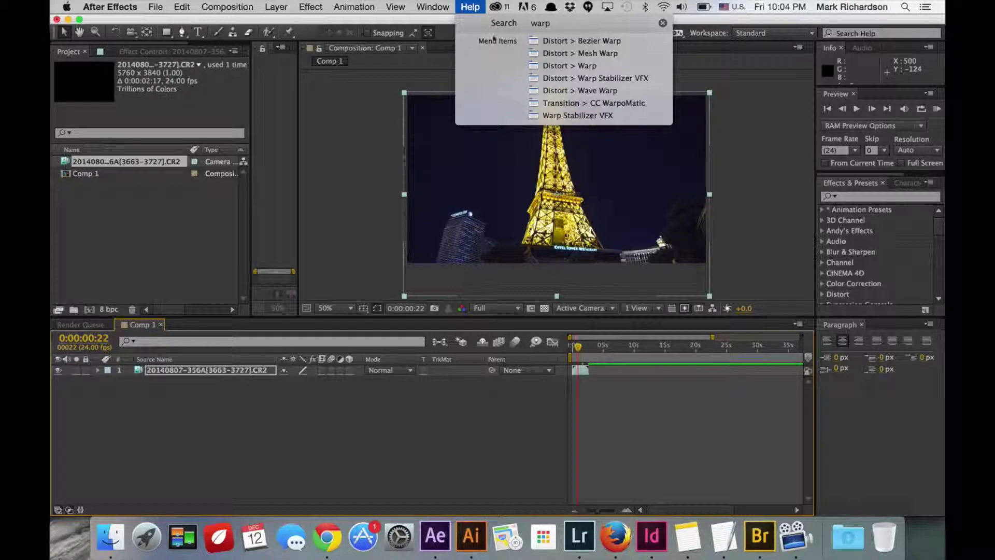
{"action": "left_click", "coordinate": [560, 78]}
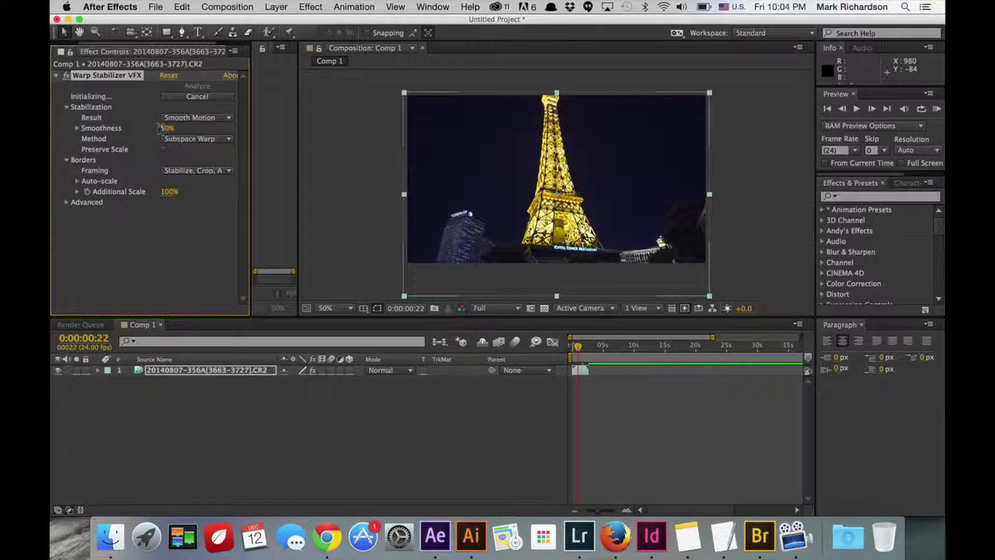
Step: Set Warp Stabilizer Smoothness to 100% and let the 65-frame analysis rerun
{"action": "left_click_drag", "start_coordinate": [160, 128], "coordinate": [207, 130]}
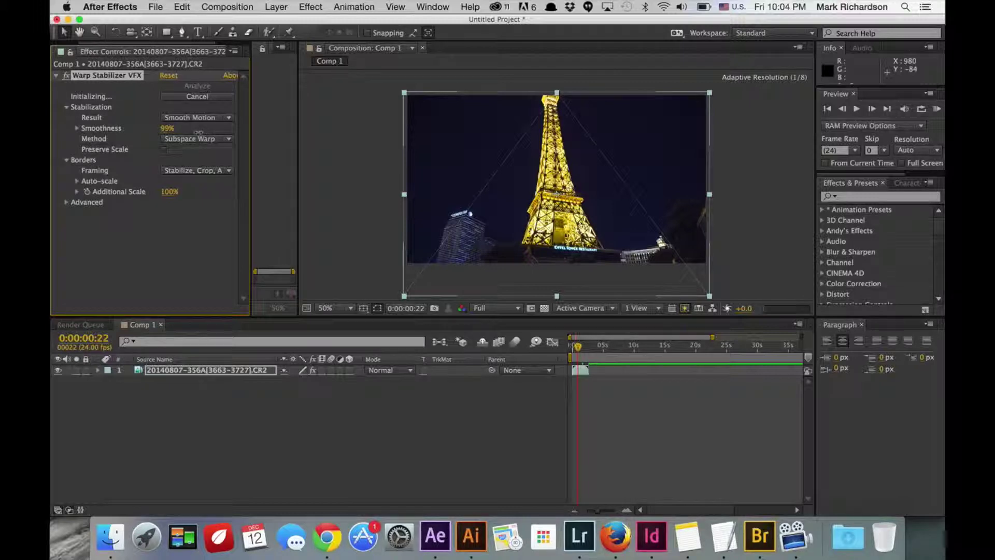
{"action": "left_click", "coordinate": [170, 128]}
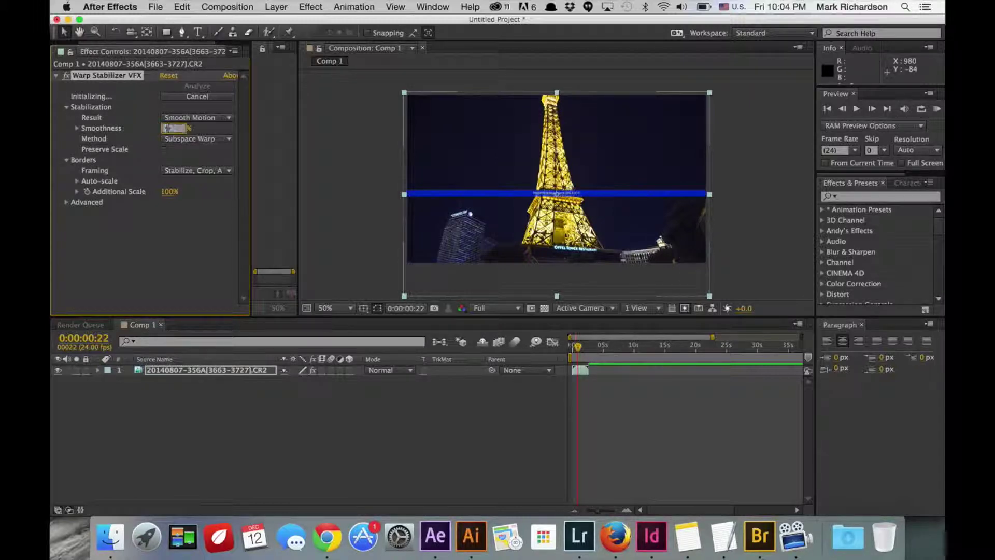
{"action": "type", "text": "100"}
{"action": "key", "text": "Tab"}
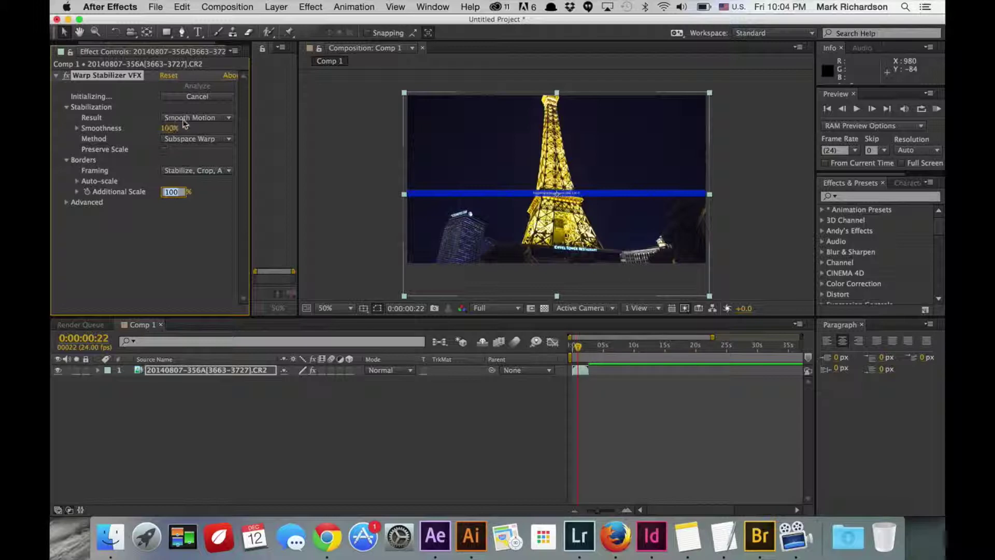
{"action": "key", "text": "Return"}
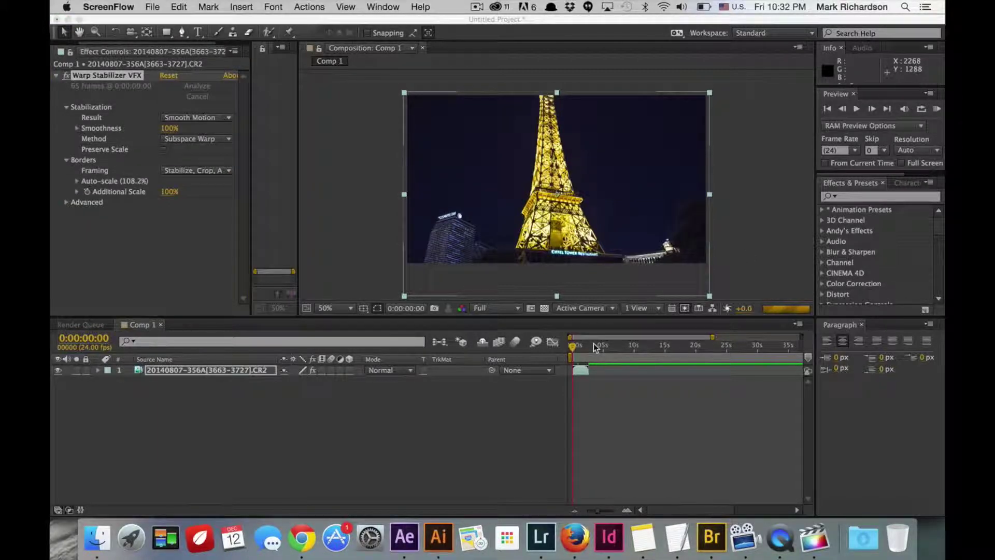
Step: Move the current time to 0:00:02:16 and add Comp 1 to the Render Queue
{"action": "left_click", "coordinate": [588, 345]}
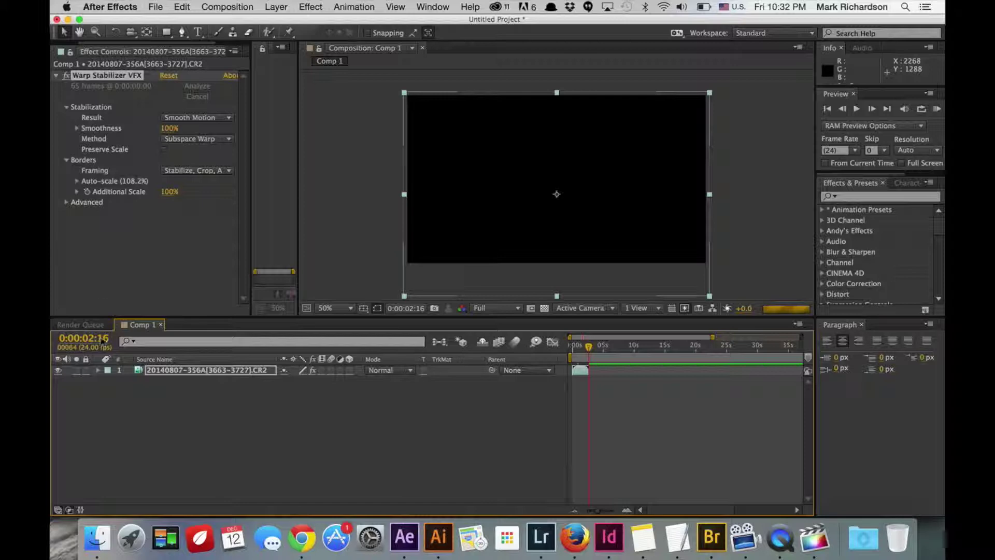
{"action": "left_click", "coordinate": [153, 6]}
{"action": "mouse_move", "coordinate": [167, 182]}
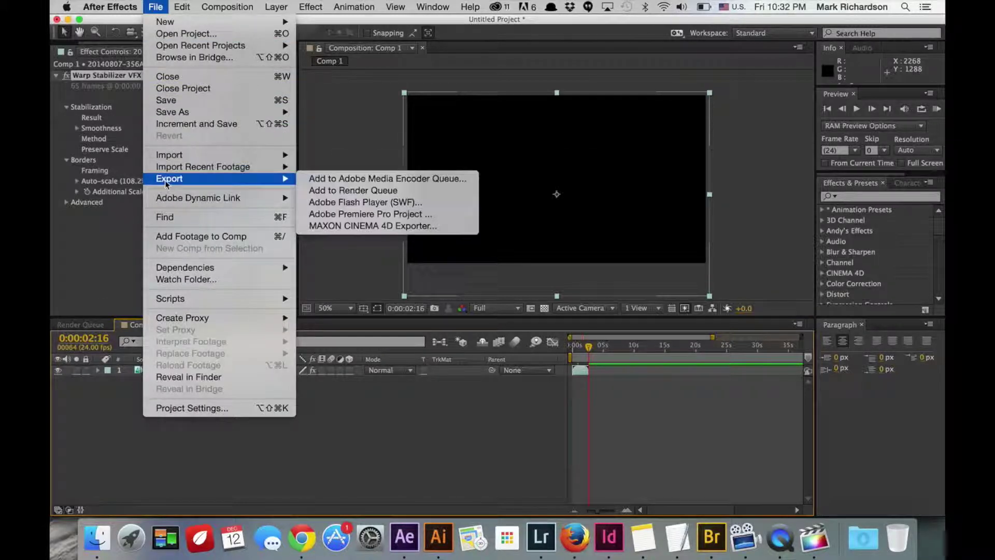
{"action": "left_click", "coordinate": [317, 190]}
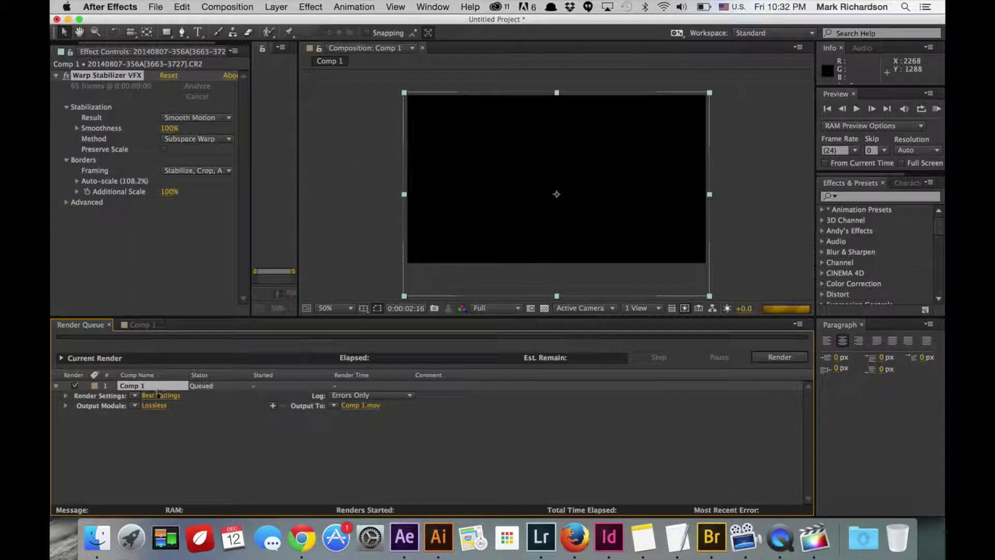
Step: Give Comp 1's render settings a custom time span ending at 0:00:02:16, lasting 0:00:02:17
{"action": "left_click", "coordinate": [159, 395]}
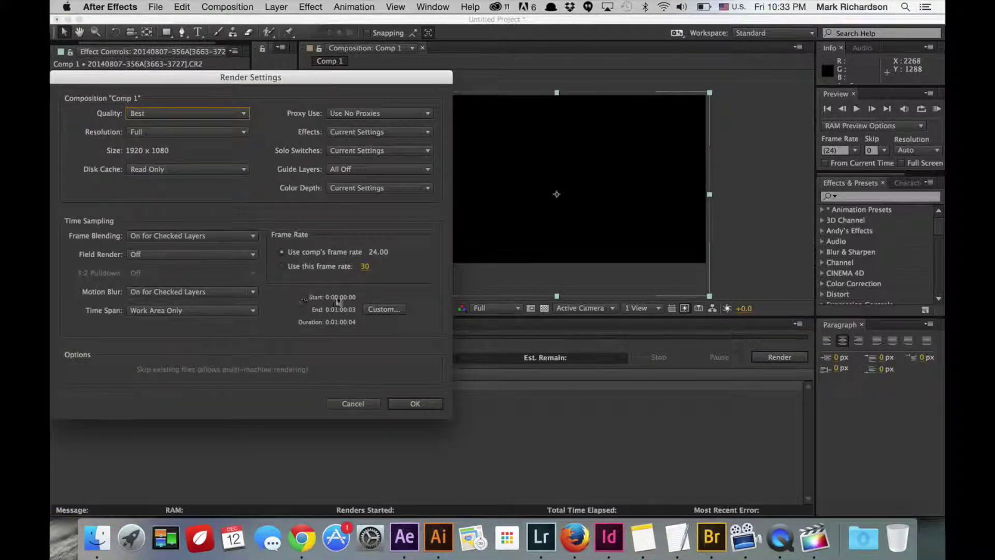
{"action": "left_click", "coordinate": [384, 309]}
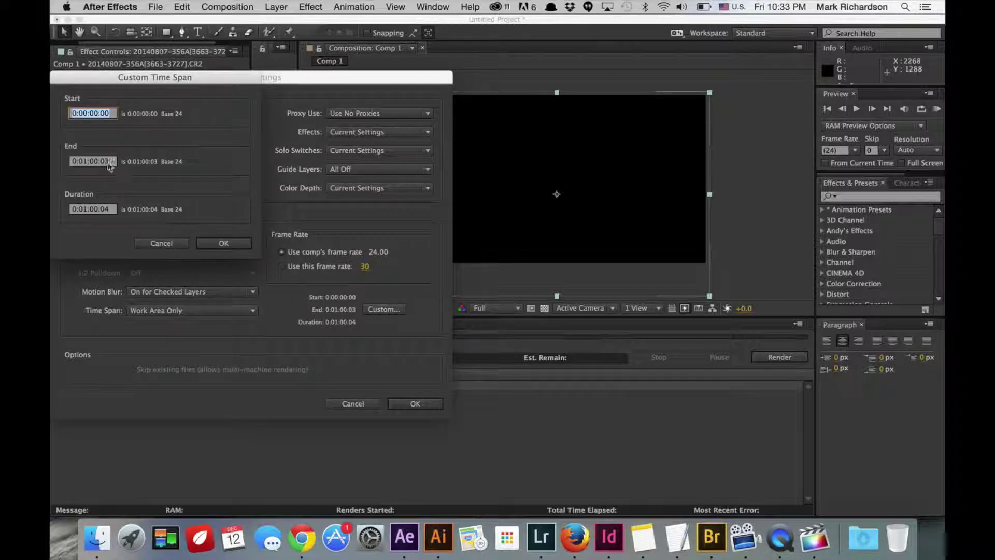
{"action": "left_click", "coordinate": [88, 161]}
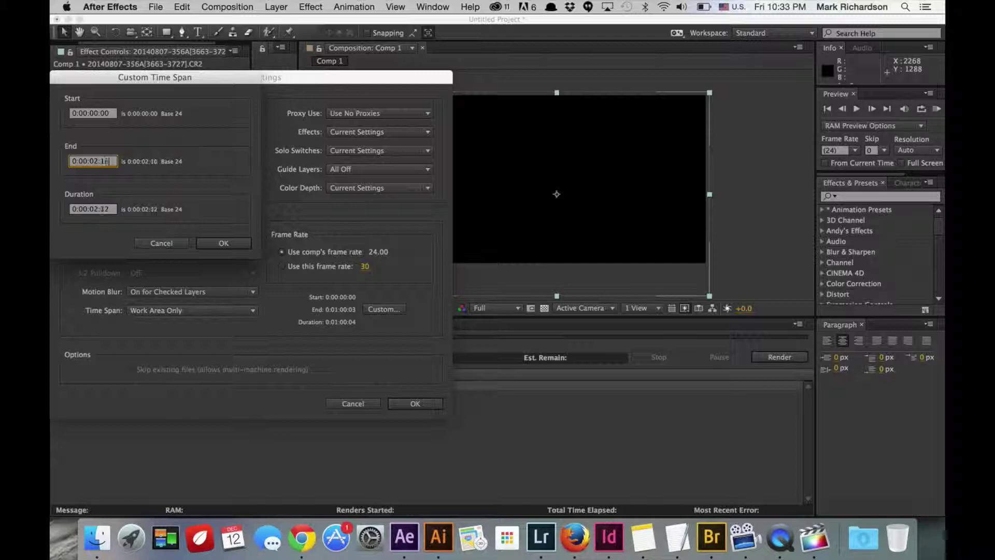
{"action": "left_click", "coordinate": [223, 243]}
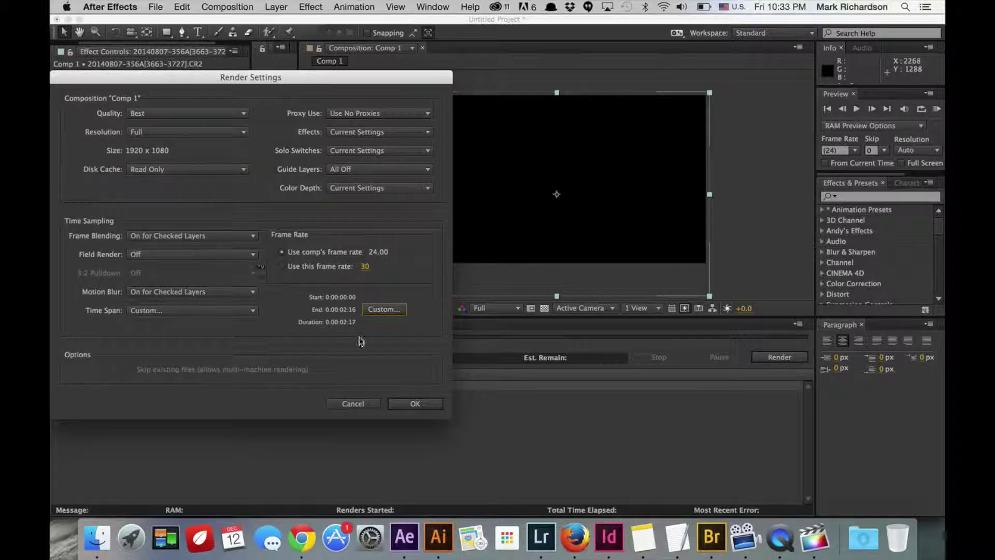
Step: Accept the custom render settings and set the output module to QuickTime with Apple ProRes 422
{"action": "left_click", "coordinate": [415, 404]}
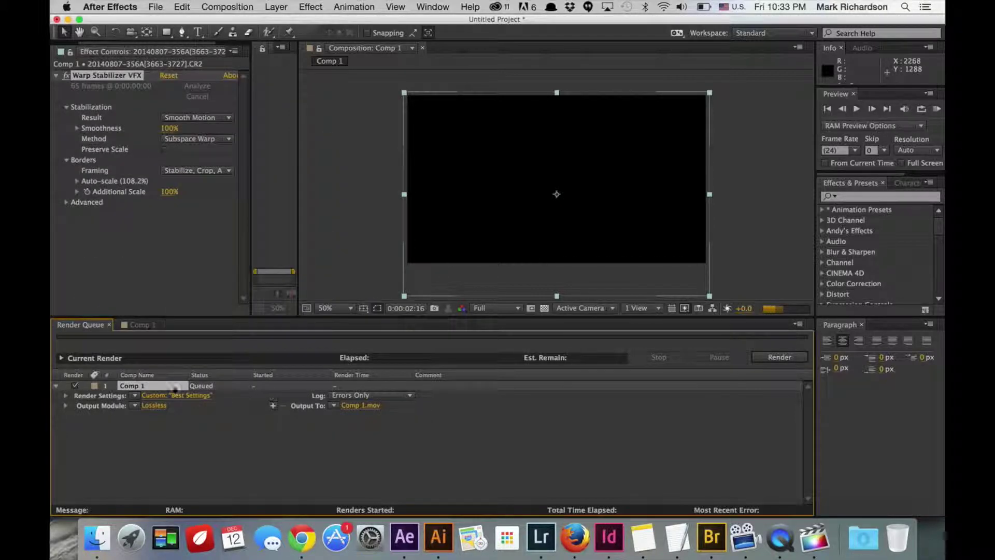
{"action": "left_click", "coordinate": [152, 405]}
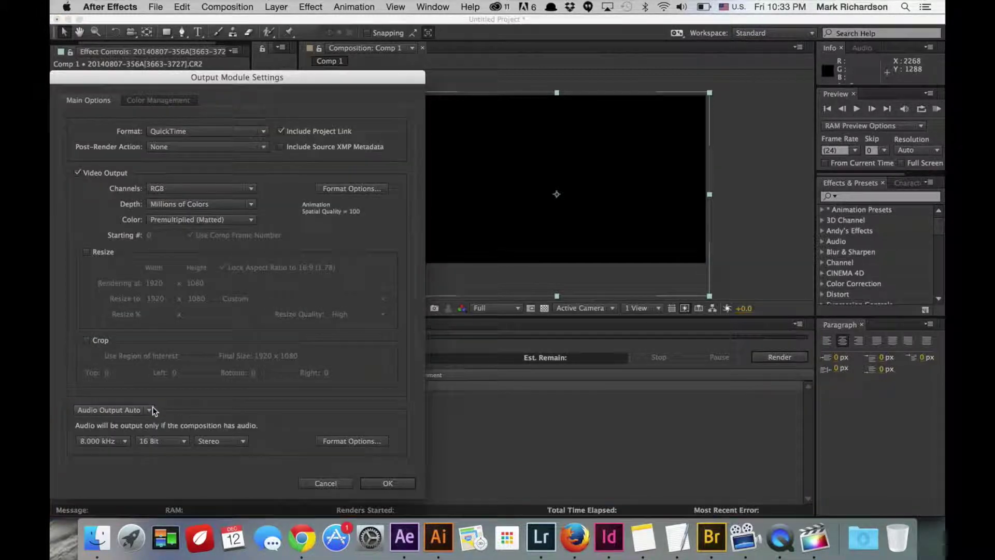
{"action": "left_click", "coordinate": [346, 189]}
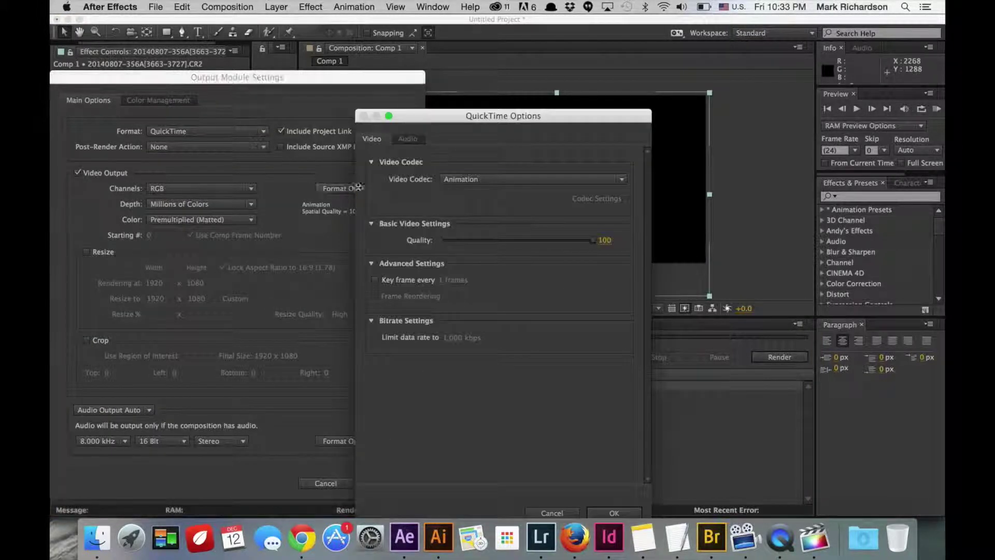
{"action": "left_click", "coordinate": [475, 178]}
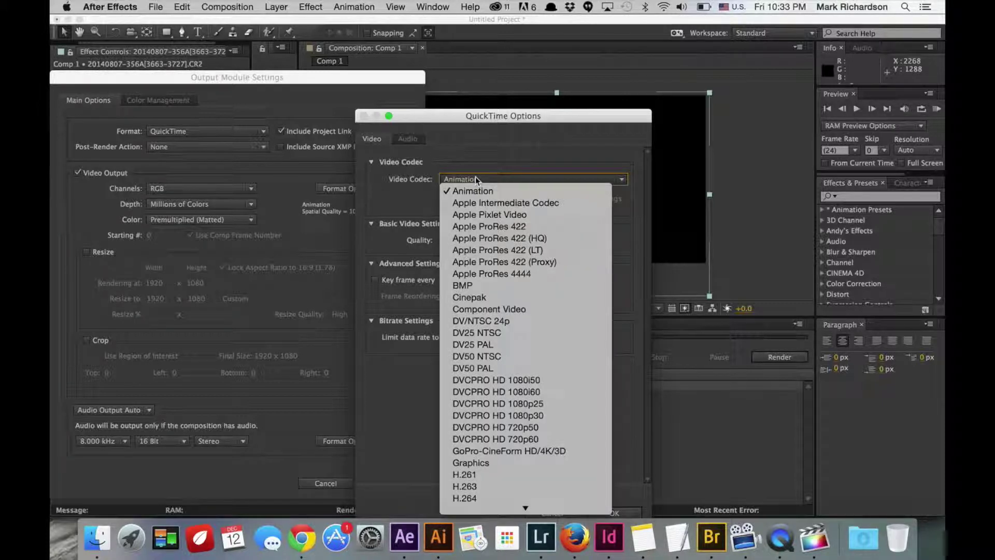
{"action": "left_click", "coordinate": [483, 230]}
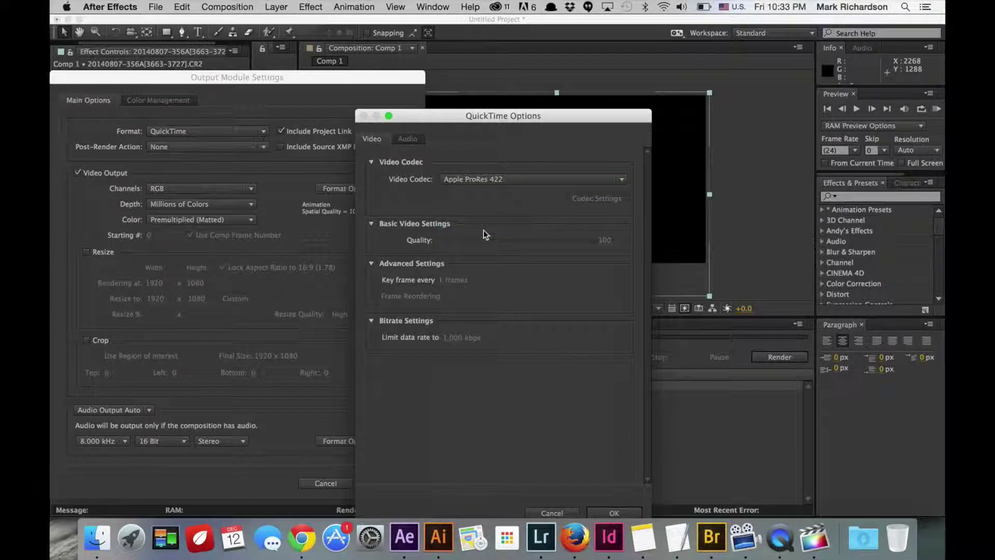
{"action": "left_click", "coordinate": [613, 510]}
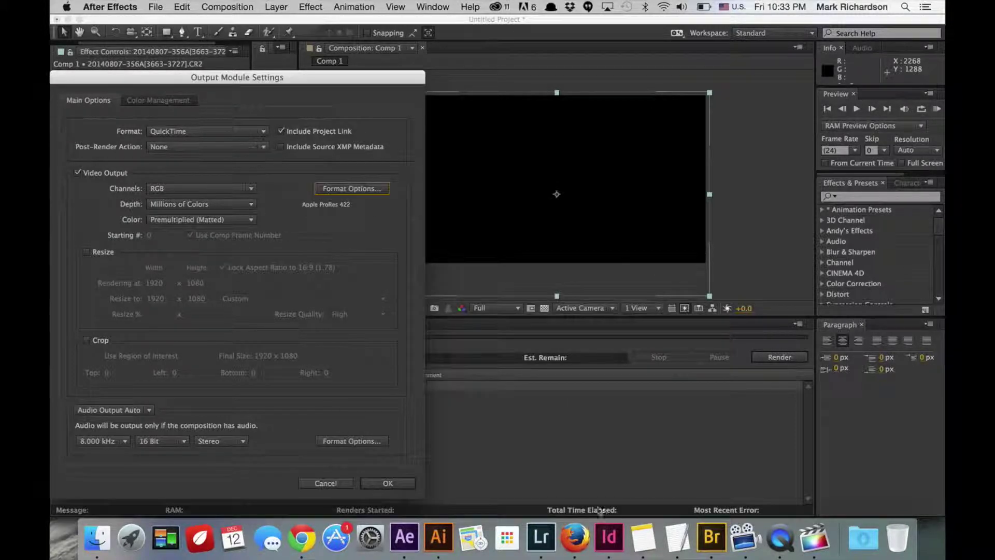
{"action": "left_click", "coordinate": [389, 483]}
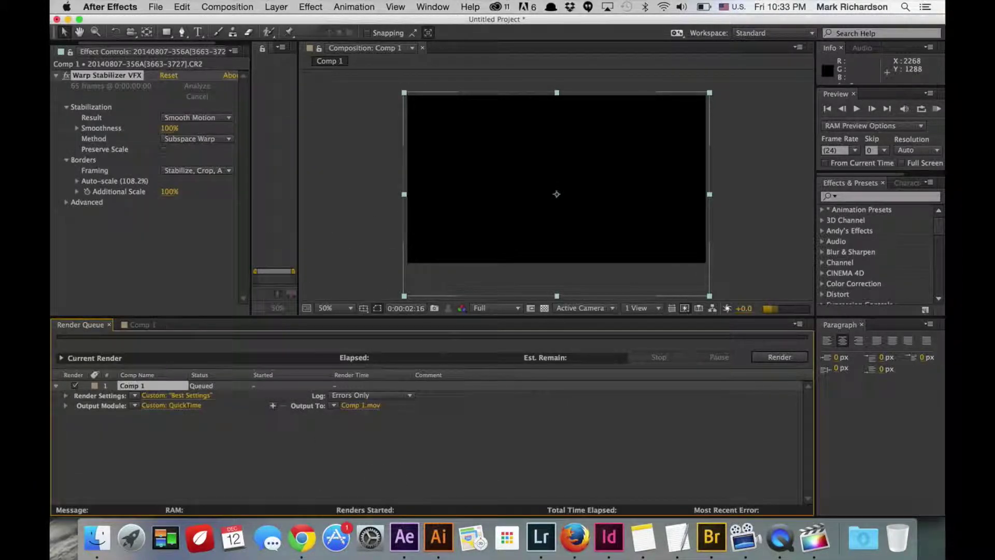
Step: Save the render output to the Desktop as vegas hyperlapse.mov
{"action": "left_click", "coordinate": [361, 405]}
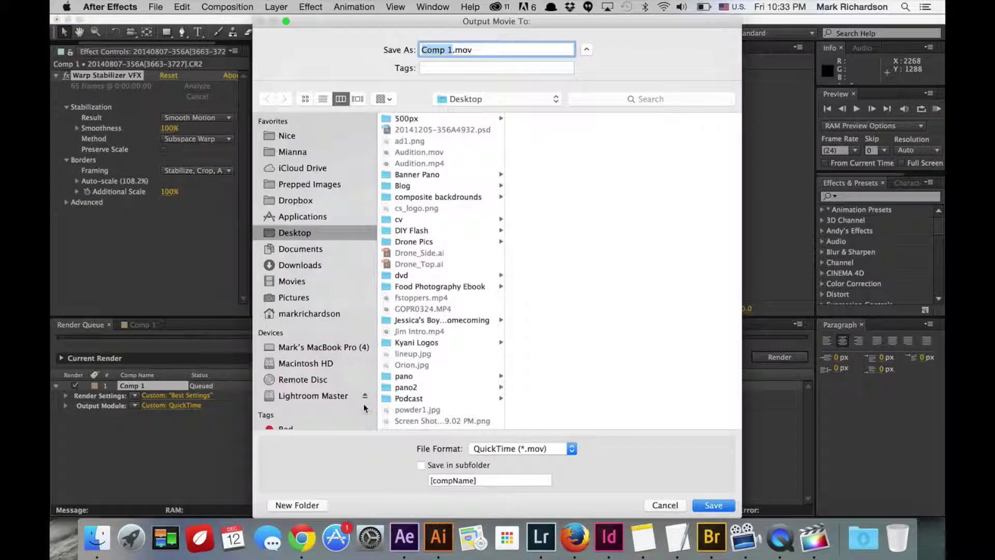
{"action": "left_click", "coordinate": [311, 217]}
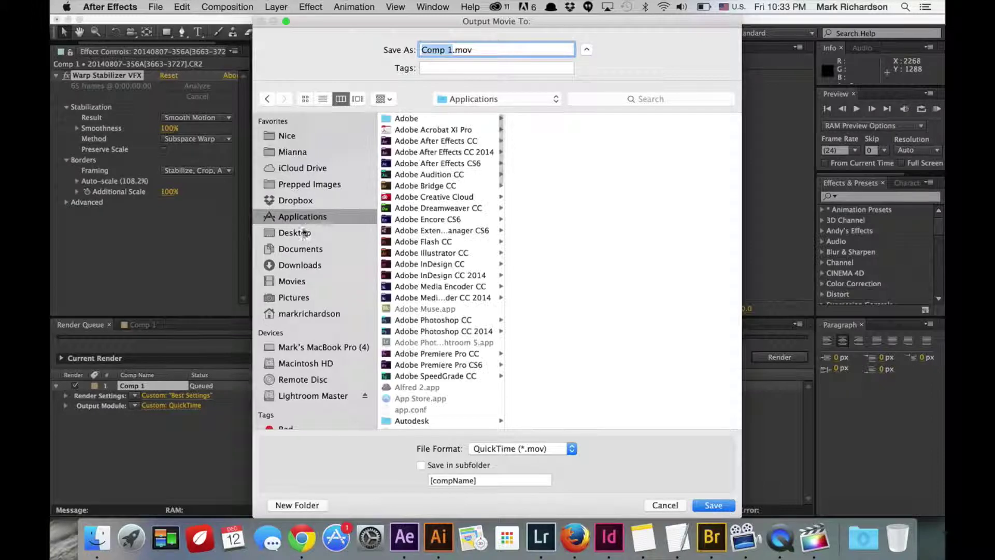
{"action": "left_click", "coordinate": [306, 231]}
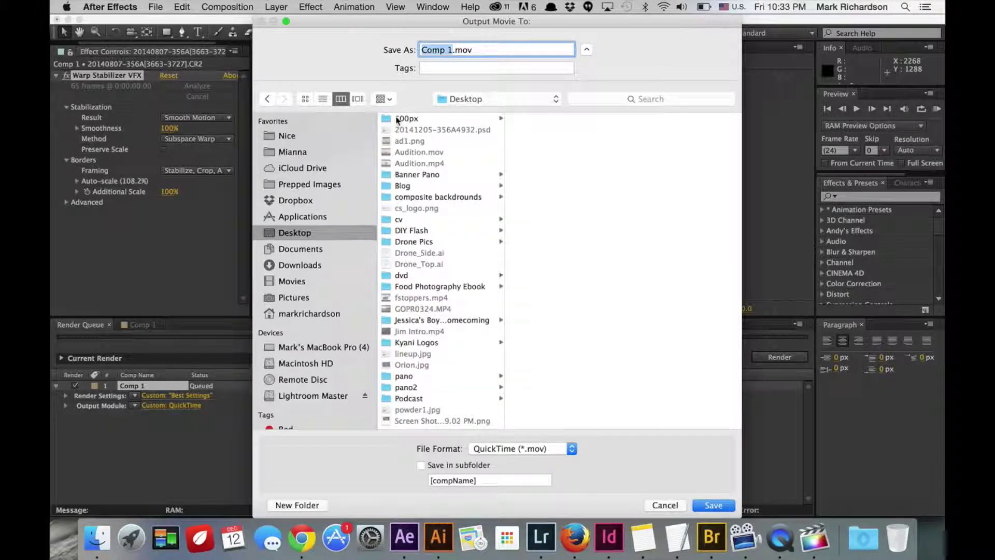
{"action": "type", "text": "vega"}
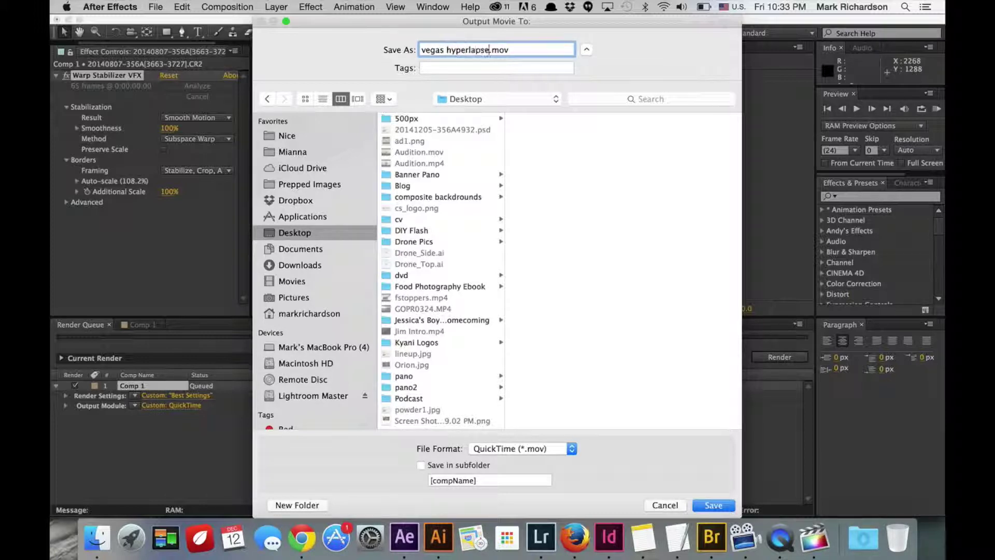
{"action": "type", "text": "s hyperlapse"}
{"action": "key", "text": "Return"}
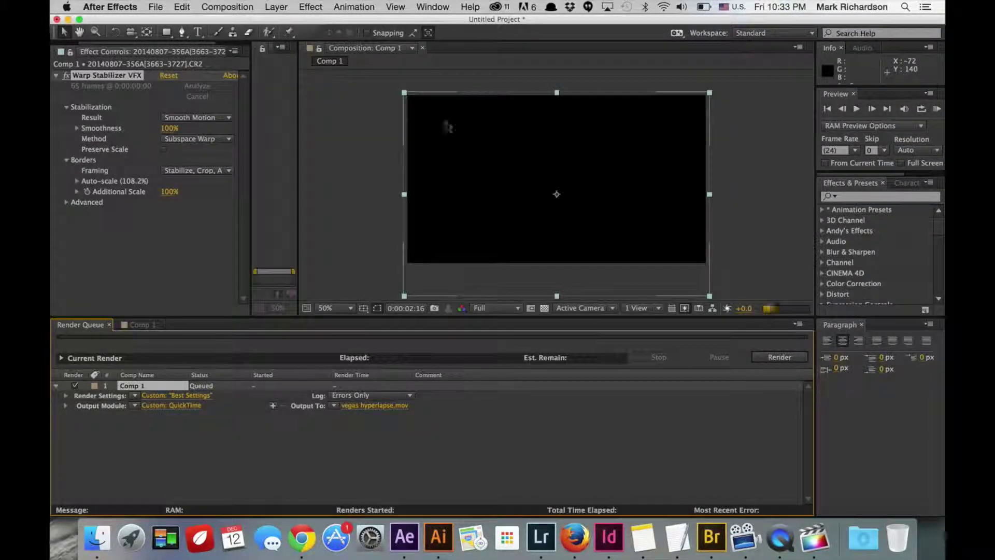
Step: Render Comp 1 from the Render Queue to vegas hyperlapse.mov
{"action": "left_click", "coordinate": [766, 357]}
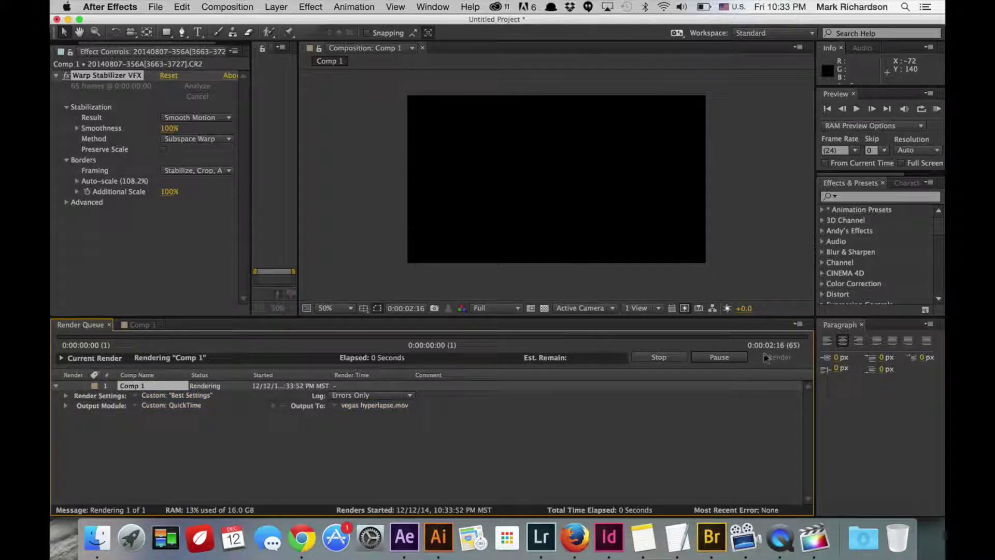